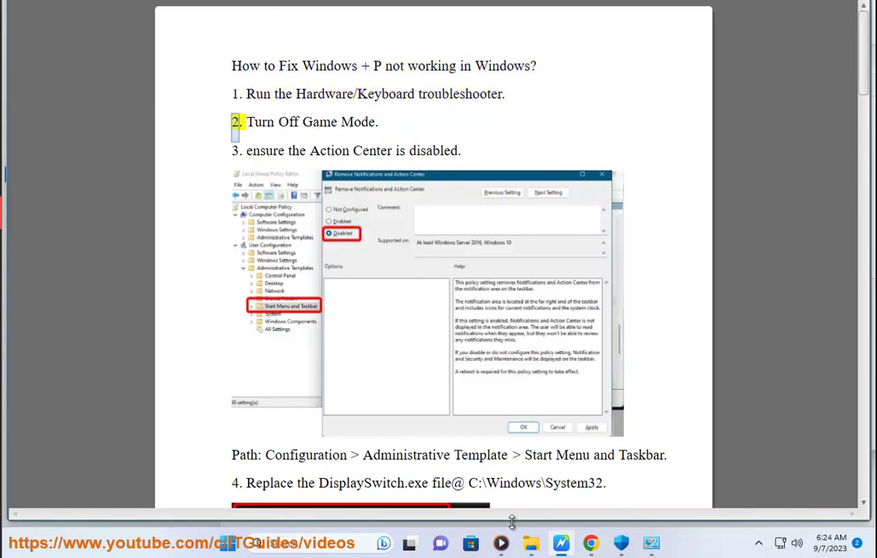
Launch the Get Help app by searching 'get' in Windows search
click(339, 545)
text(get)
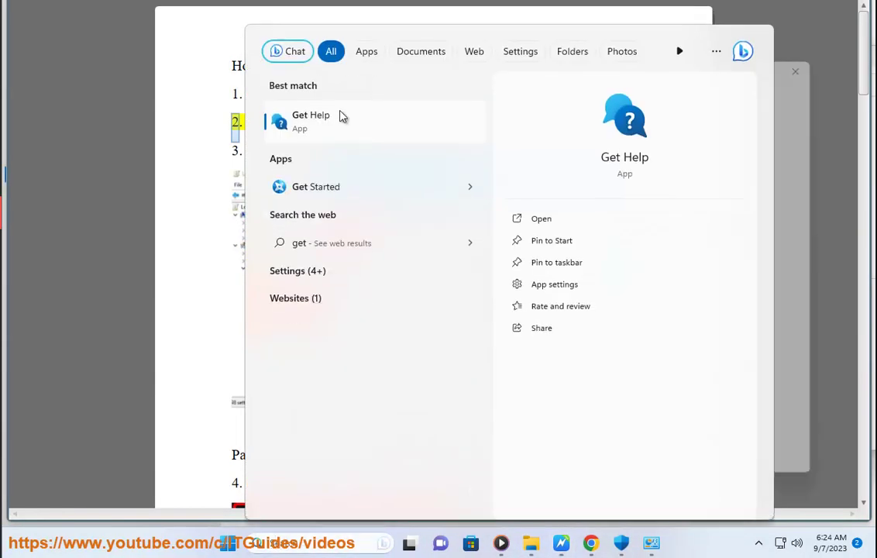
click(343, 116)
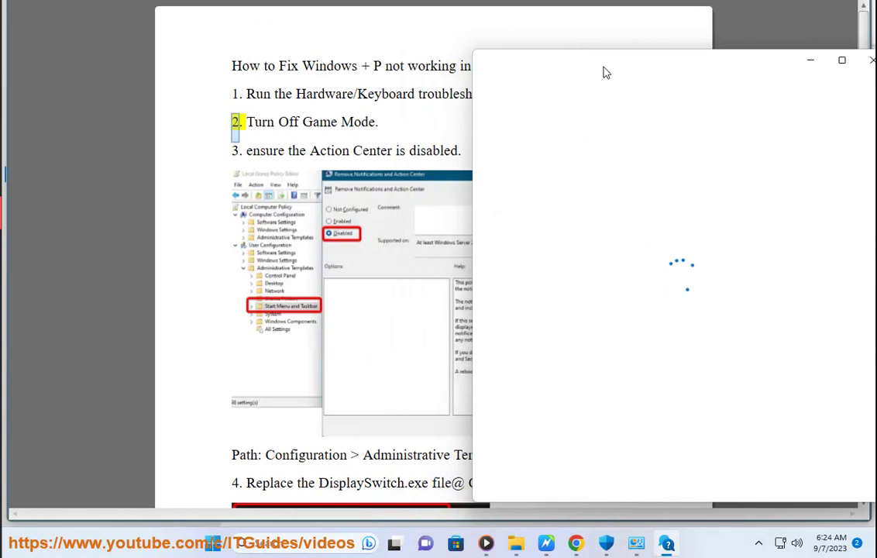
Open Settings, search 'troubl', and scroll the Other troubleshooters list
key(super)
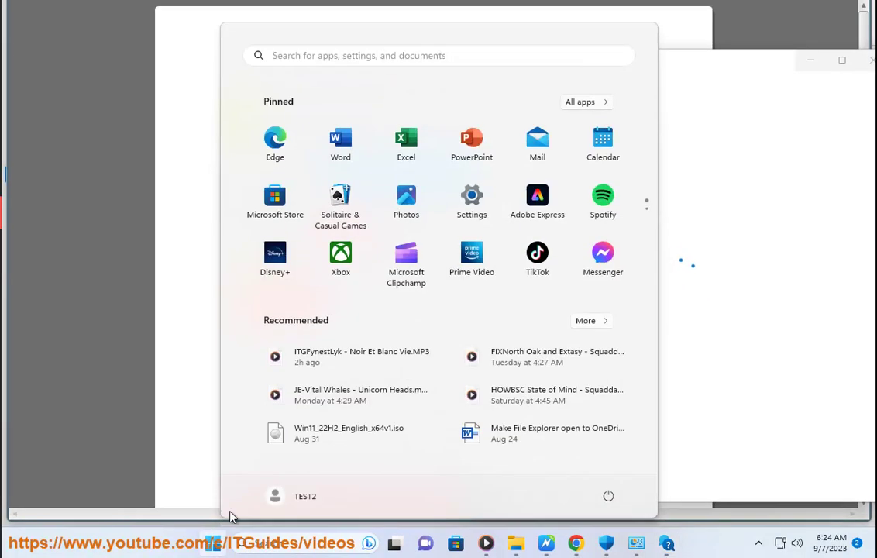
click(468, 213)
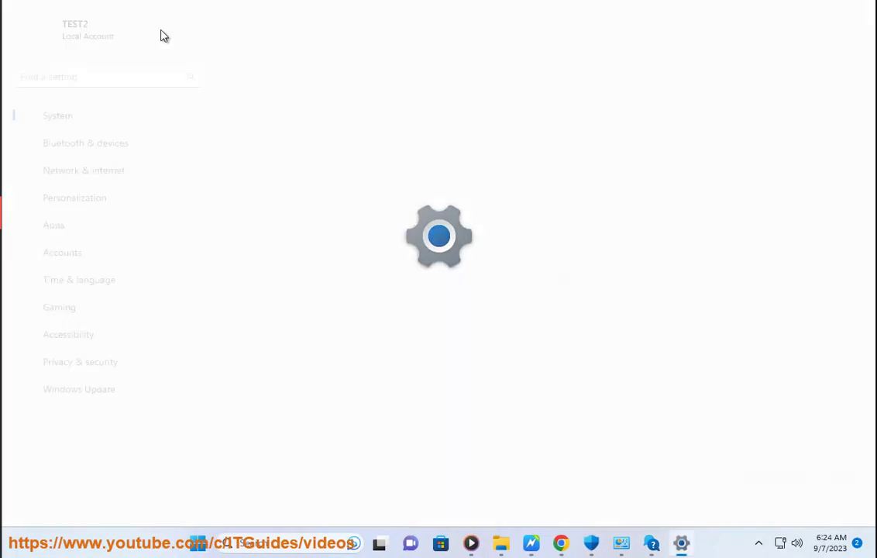
text(tr)
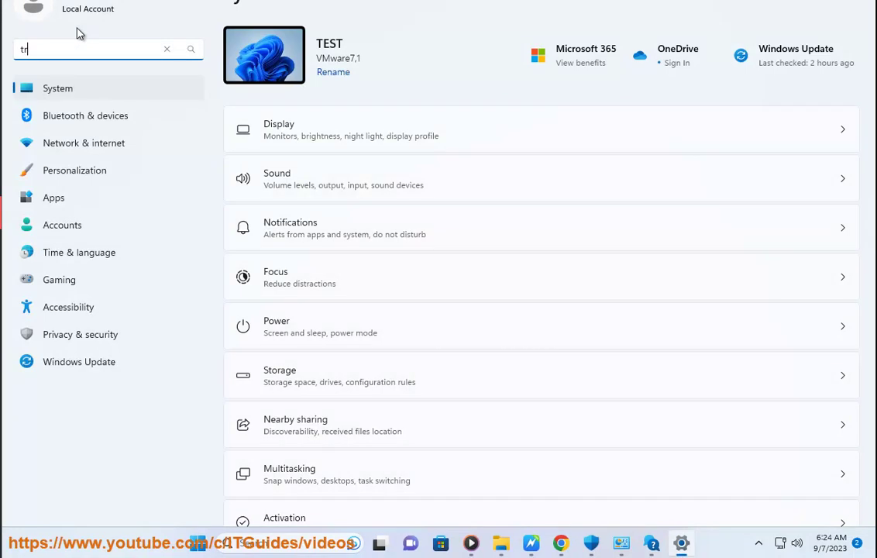
text(oubl)
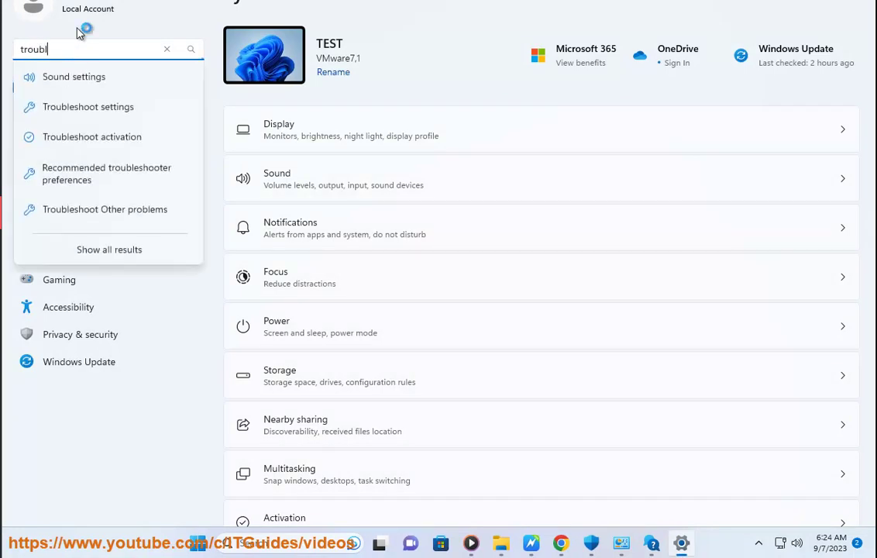
click(128, 113)
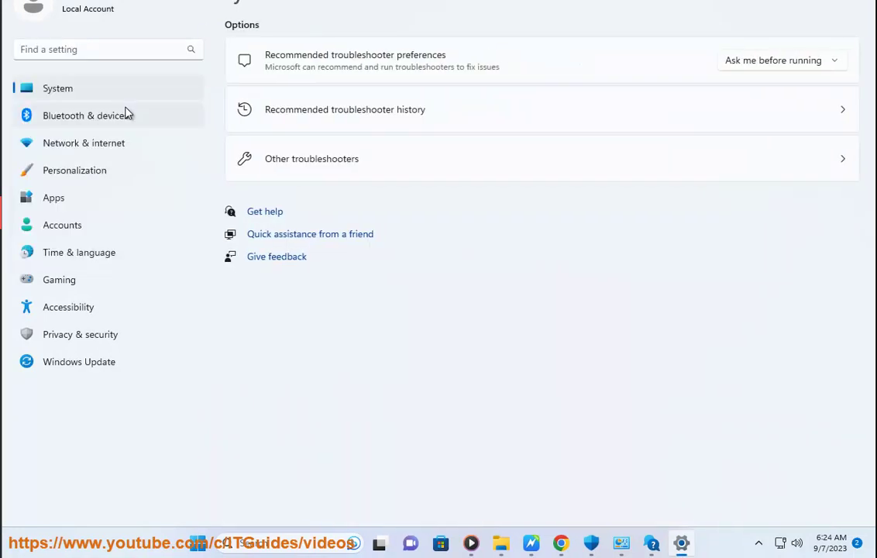
click(518, 165)
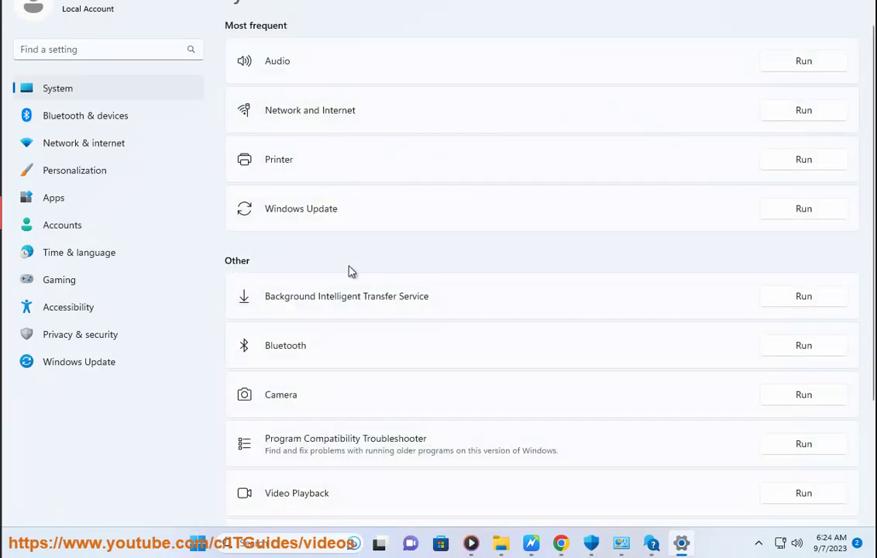
scroll(348, 385, down, 3)
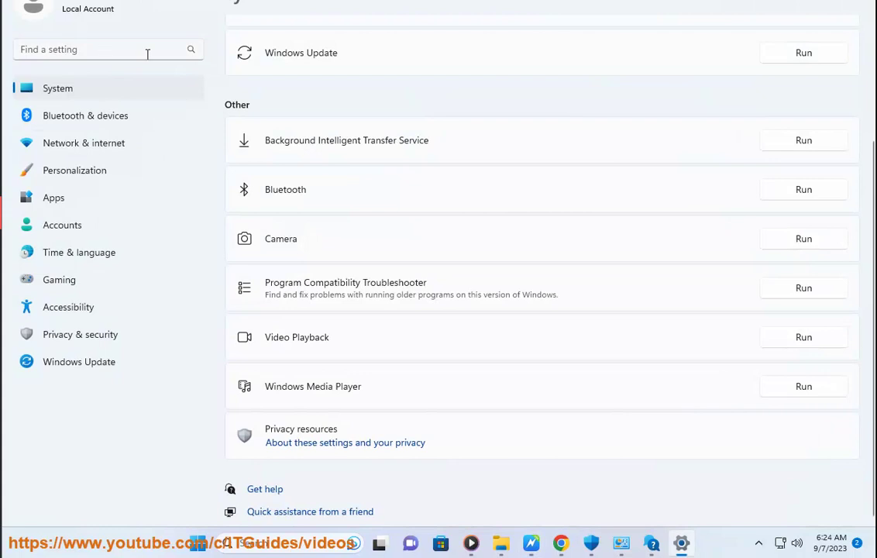
Search Settings for 'g' and open the Game Mode page
click(148, 53)
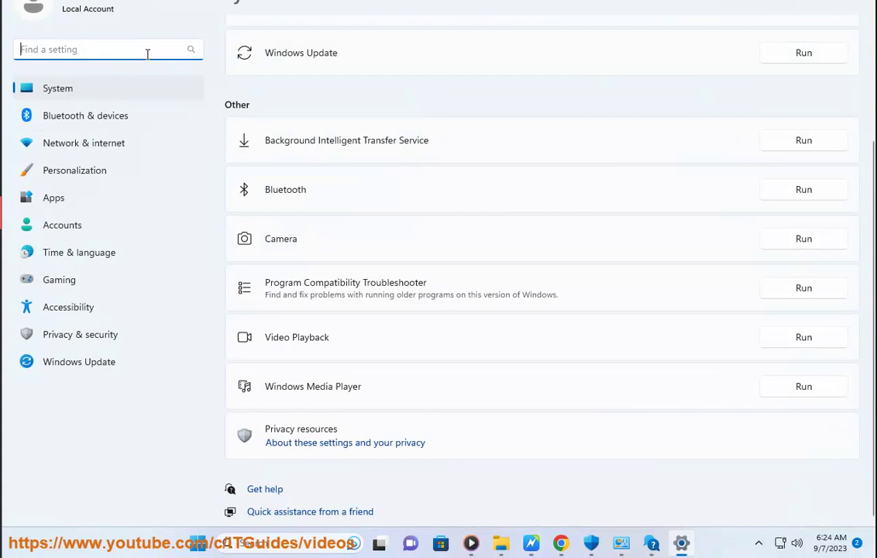
text(game)
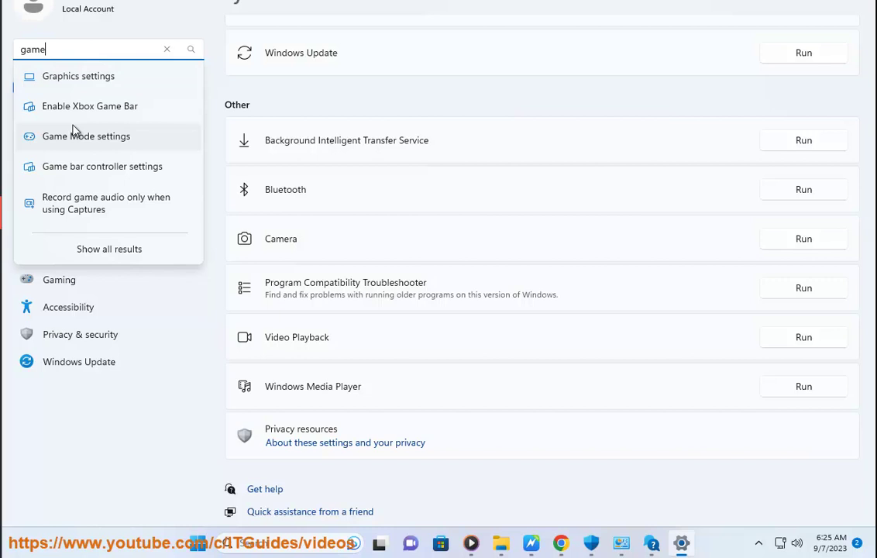
click(87, 139)
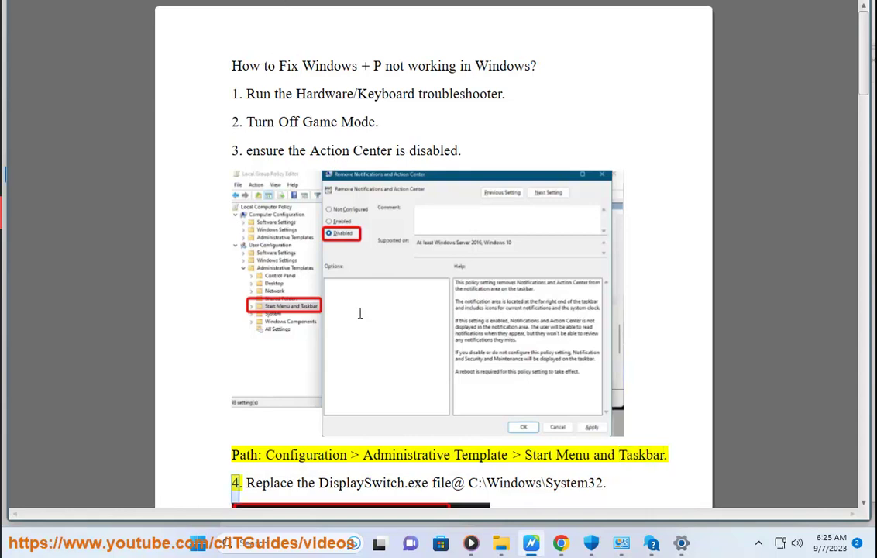
Search Windows for 'gpe' and launch Edit group policy
click(319, 540)
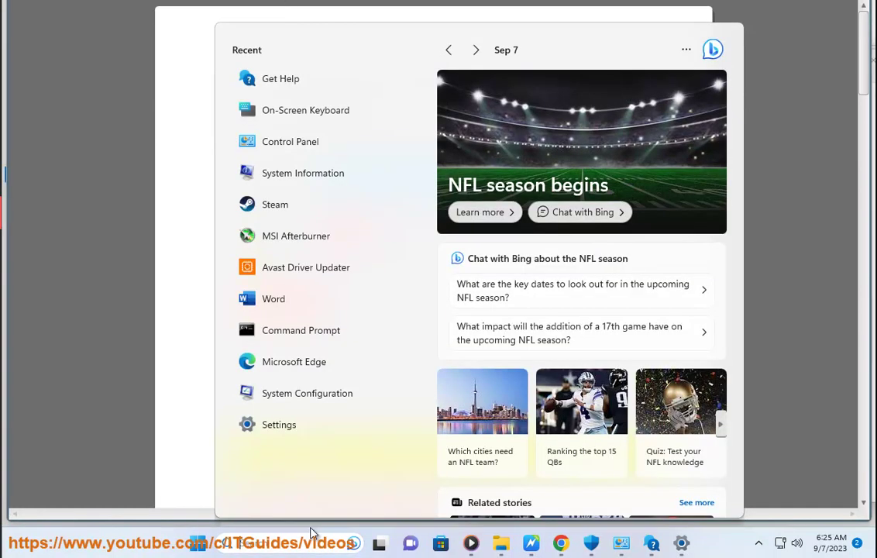
text(gpe)
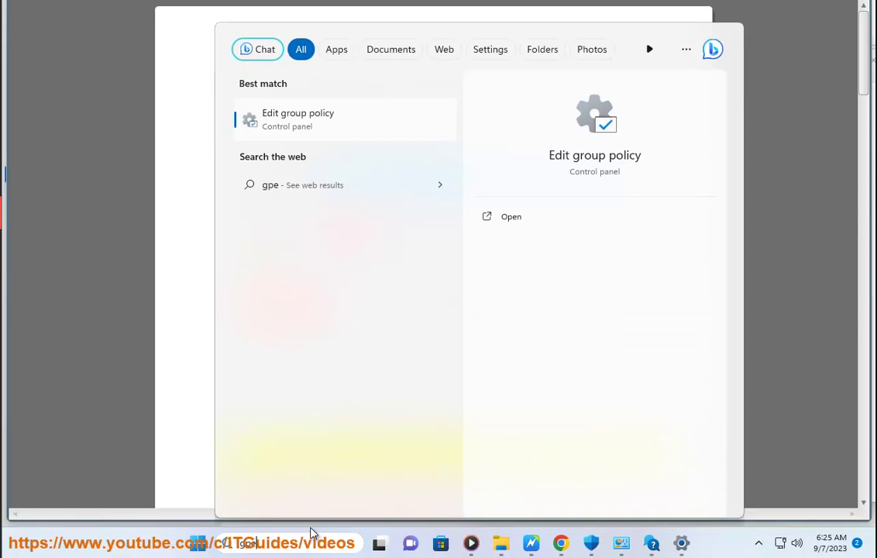
click(312, 133)
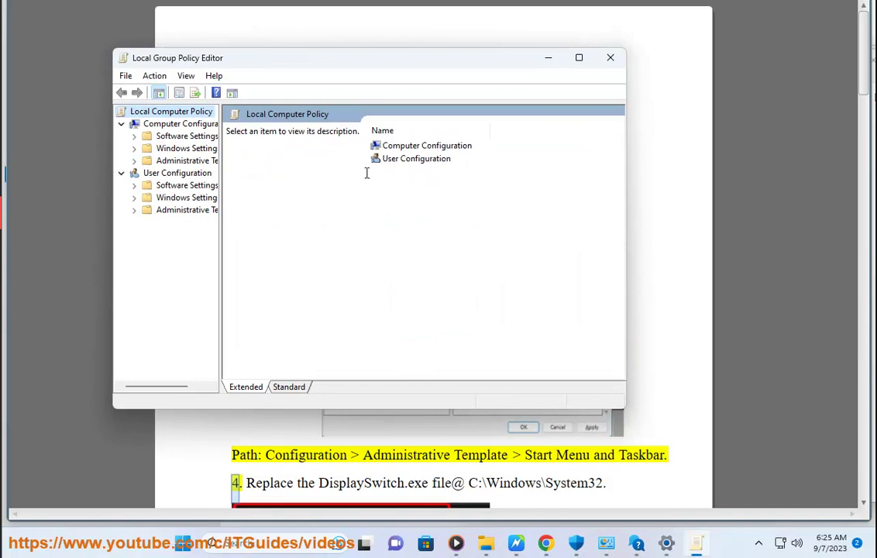
Go to User Configuration > Administrative Templates > Start Menu and Taskbar and select the first policy
click(167, 174)
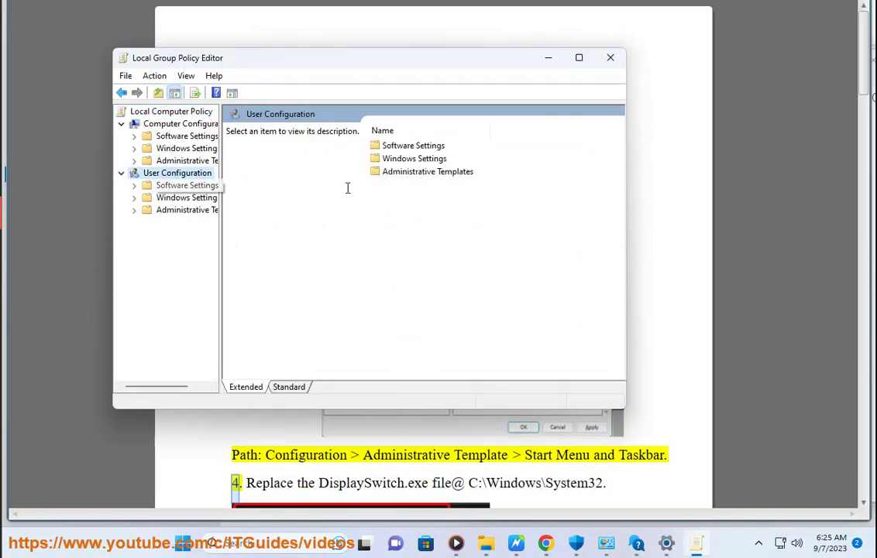
double_click(414, 173)
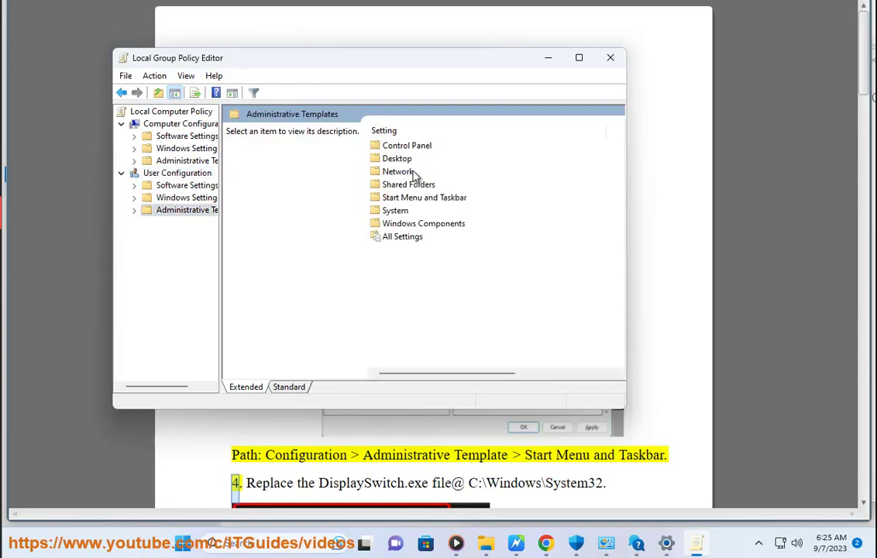
double_click(407, 200)
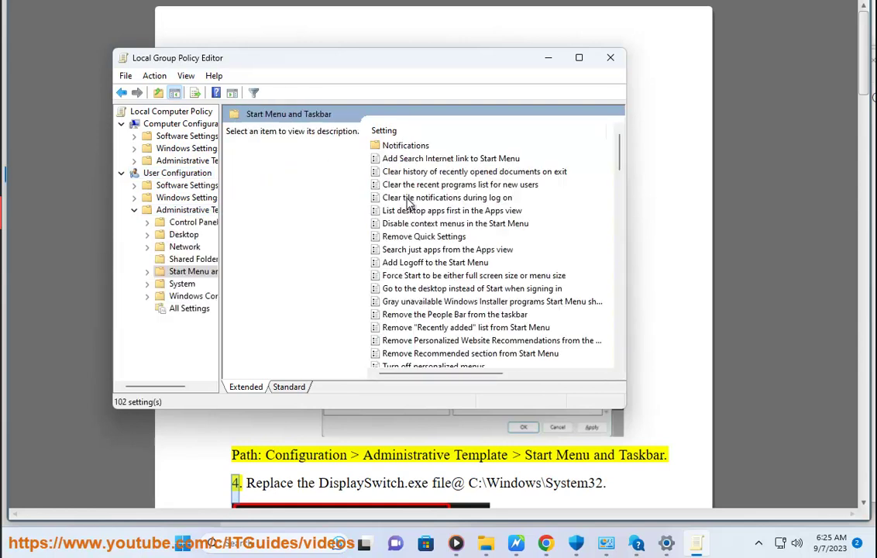
drag(394, 72, 560, 203)
click(580, 290)
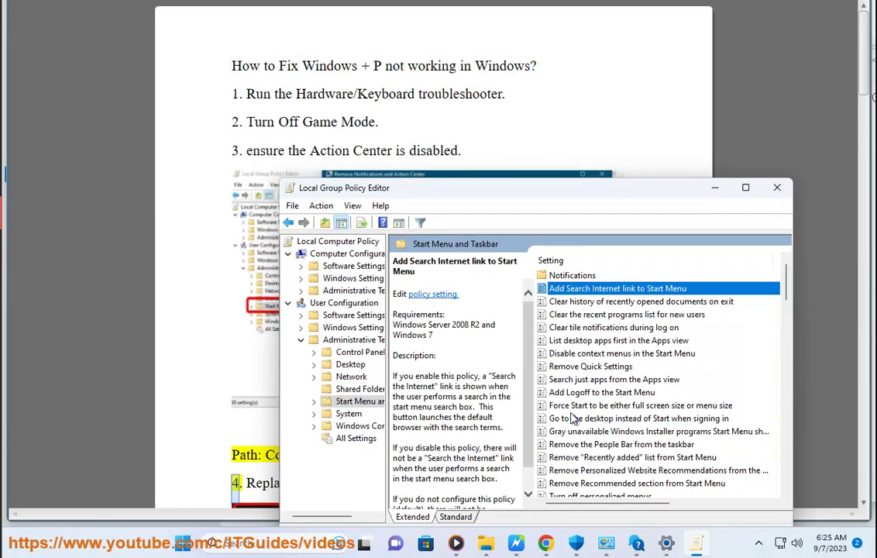
Cycle through the Start Menu and Taskbar policies beginning with A
key(a)
key(a)
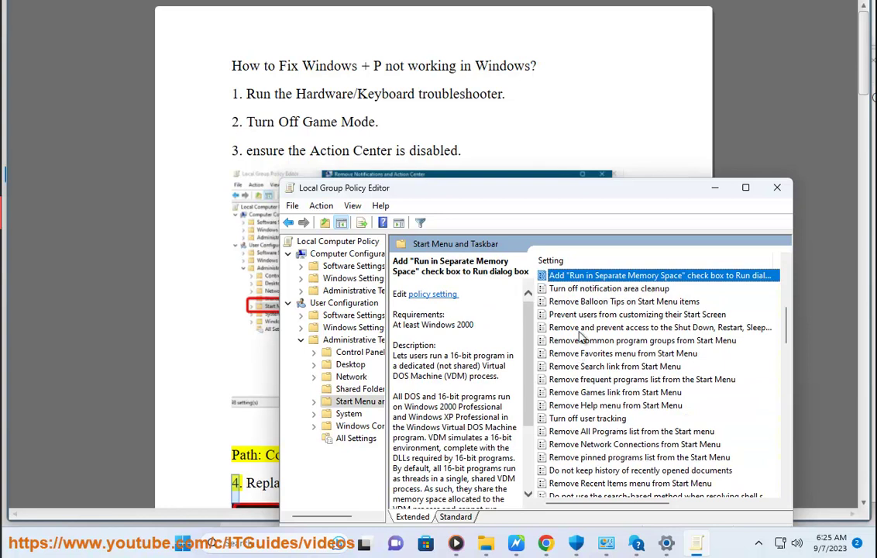
key(a)
key(a)
key(a)
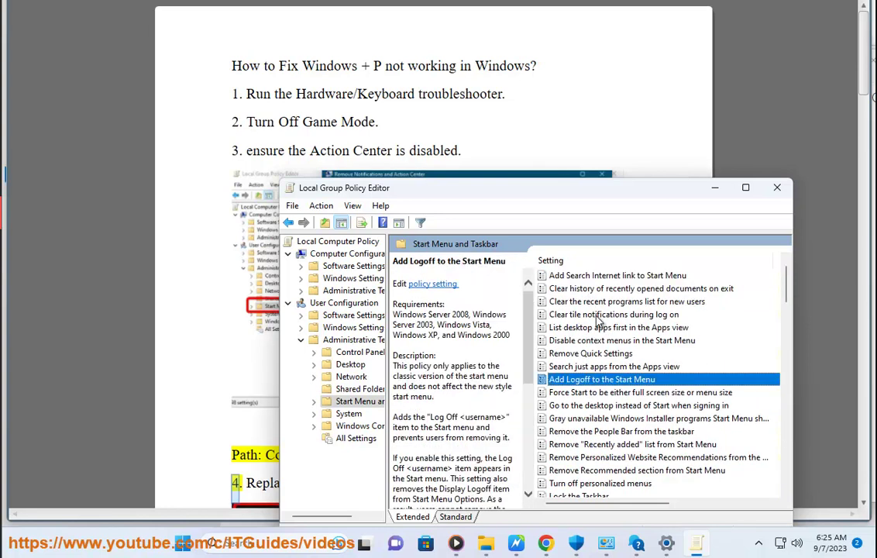
key(a)
key(a)
key(a)
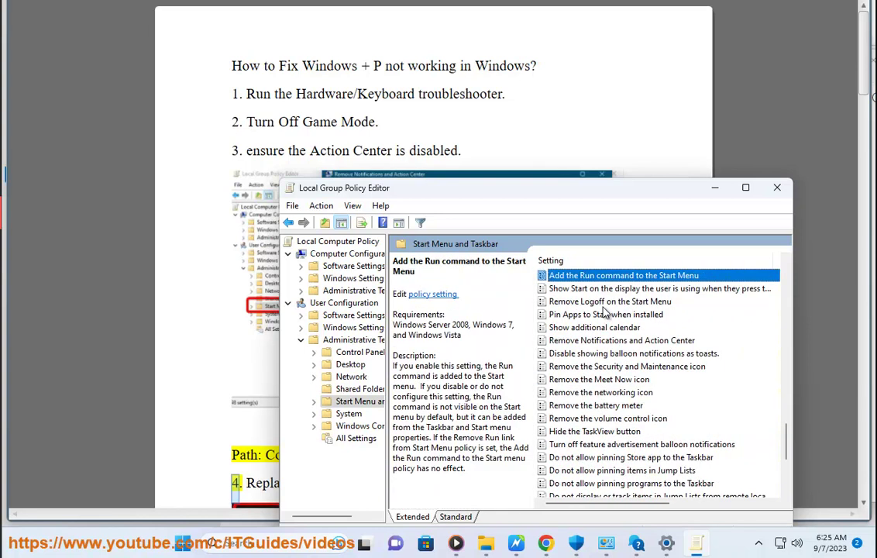
key(a)
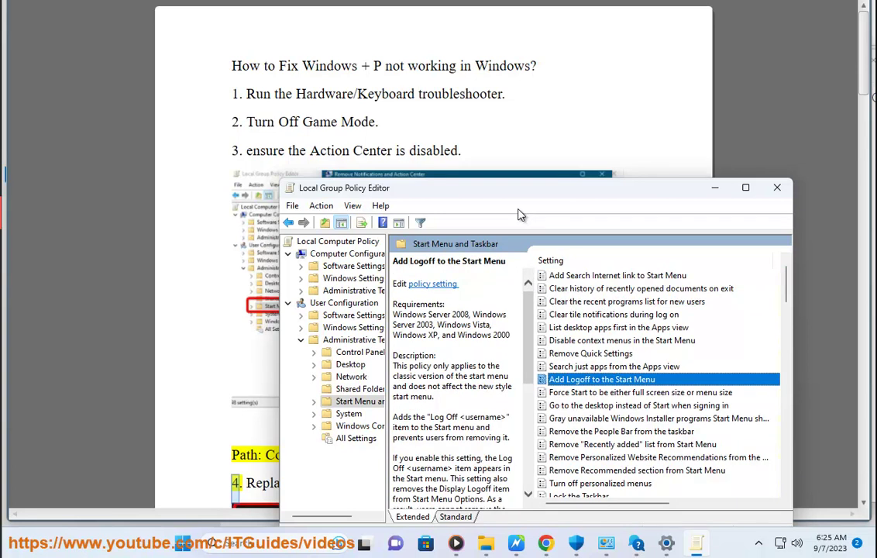
key(a)
key(a)
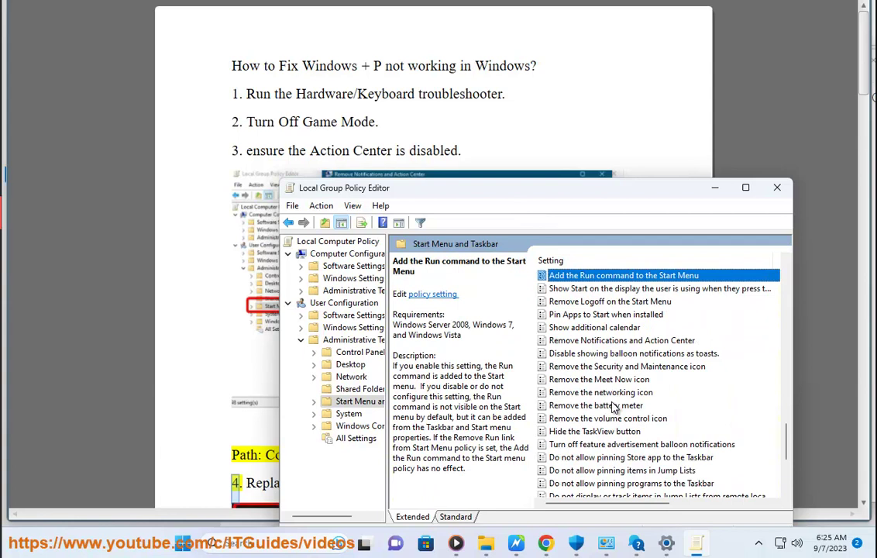
key(a)
key(a)
key(a)
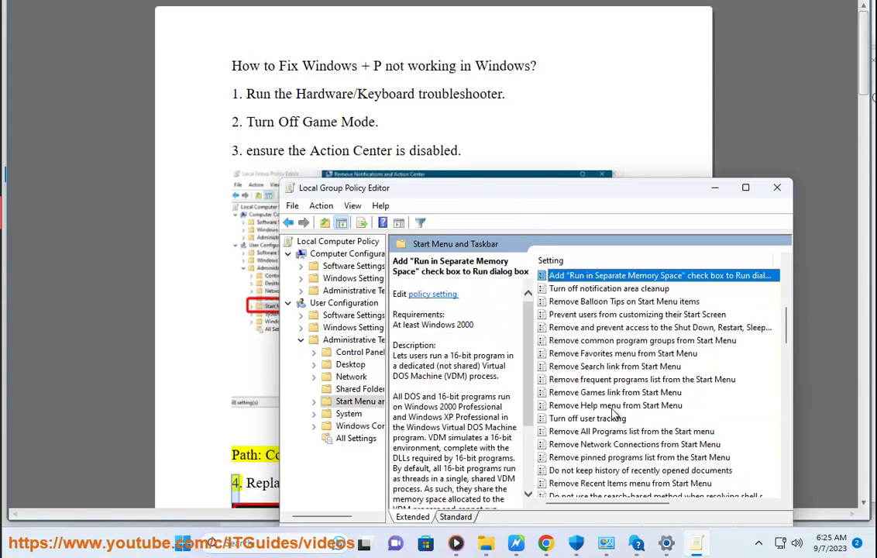
key(a)
key(a)
key(a)
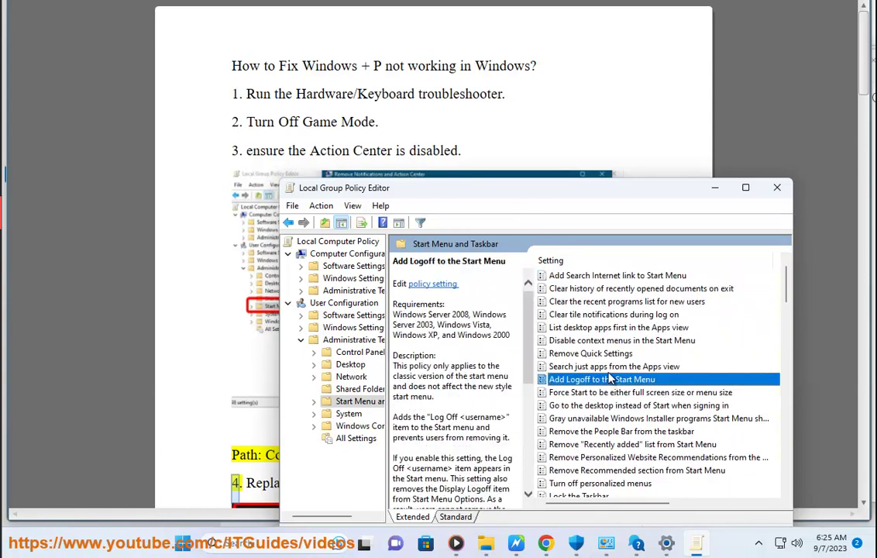
key(a)
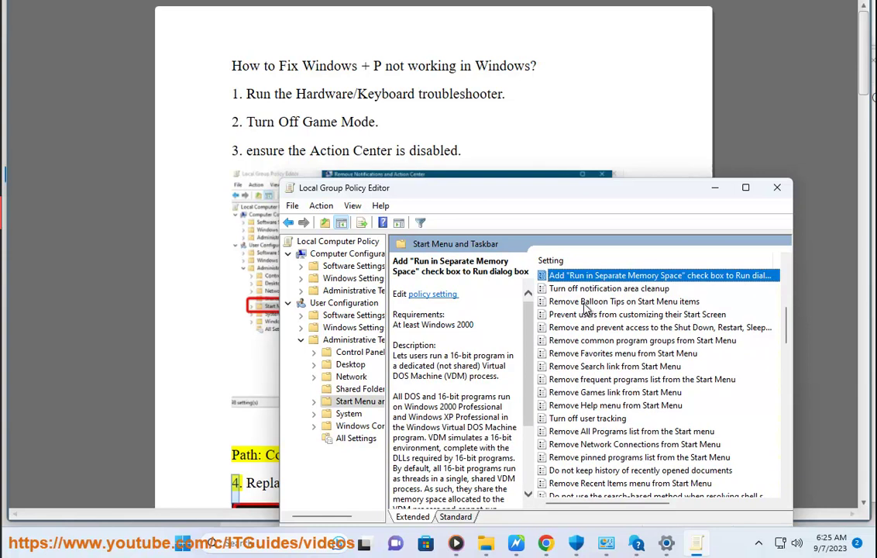
Read the Remove policies from Search link through Network Connections and pinned programs list
drag(545, 199, 567, 244)
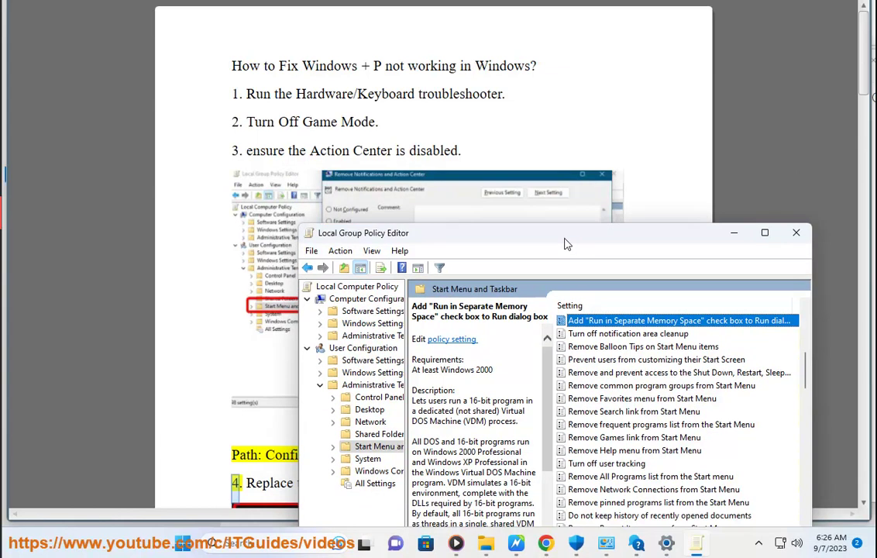
click(623, 413)
click(622, 420)
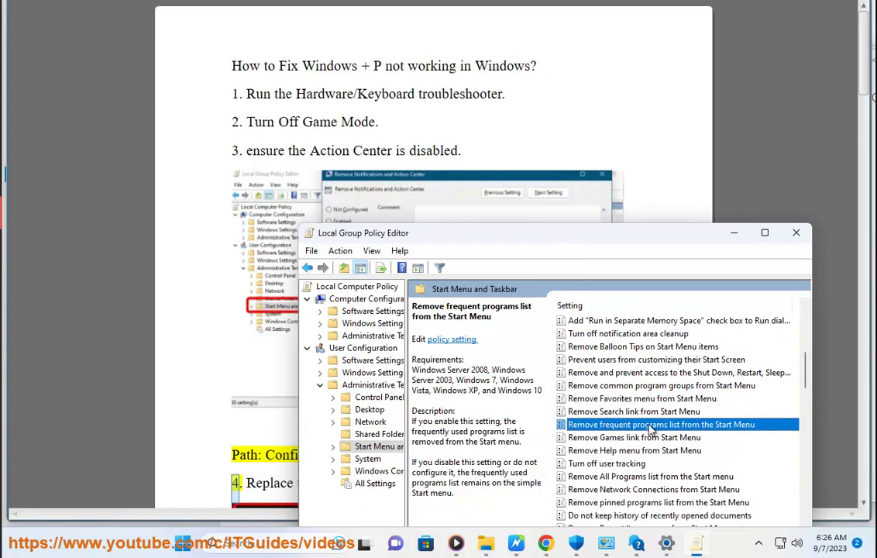
click(678, 437)
click(637, 452)
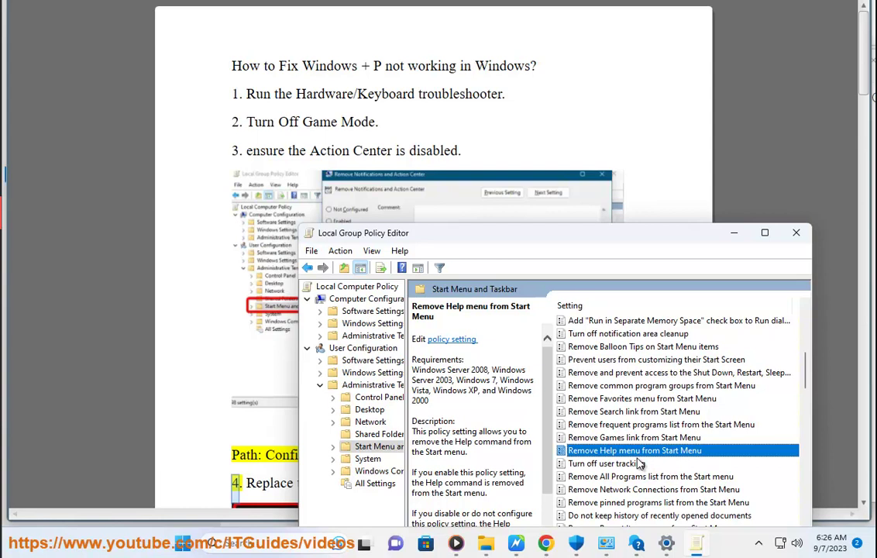
click(653, 476)
click(682, 490)
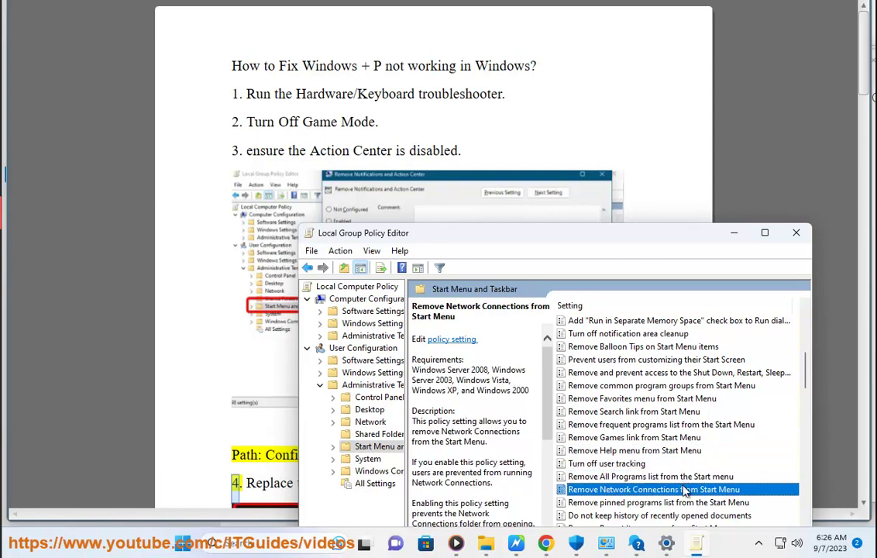
click(631, 502)
Step through policies from Remove Run menu down to Remove Recorded TV link
drag(639, 237, 643, 88)
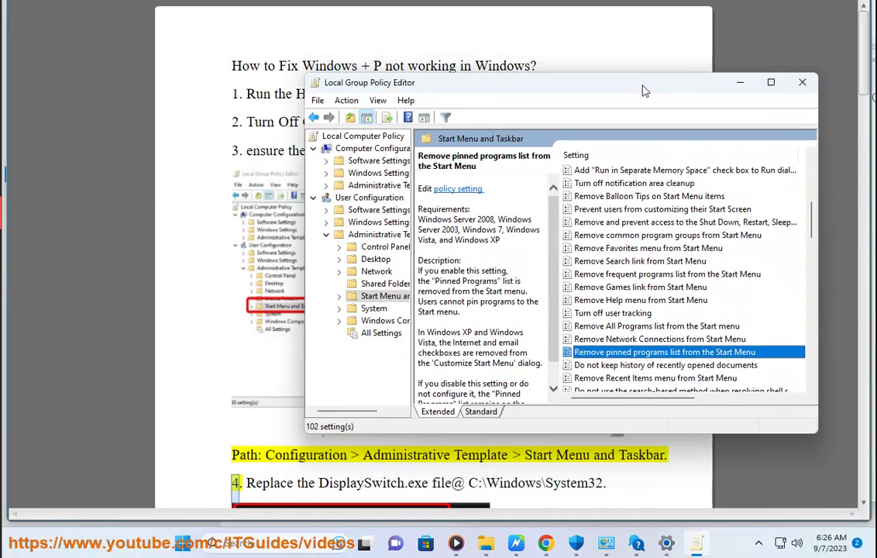
key(Down)
key(Down)
key(Page_Up)
key(Page_Up)
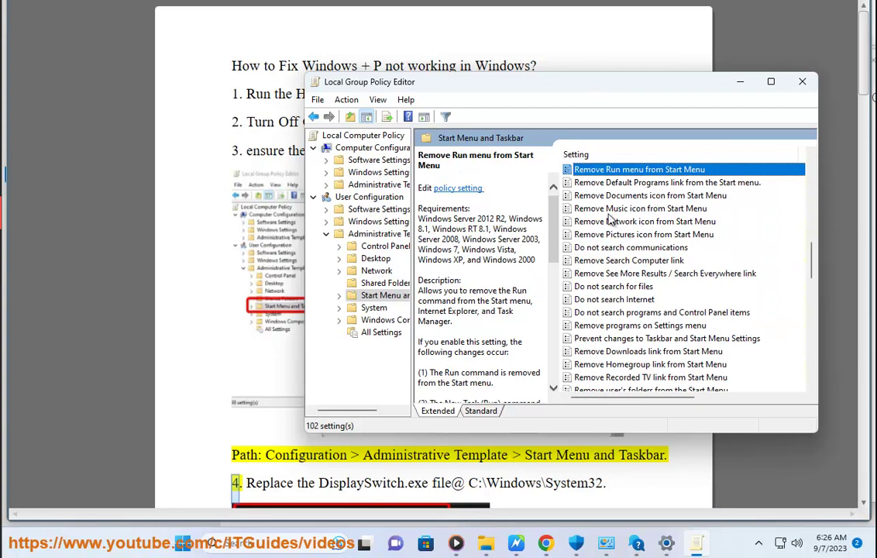
key(Down)
key(Down)
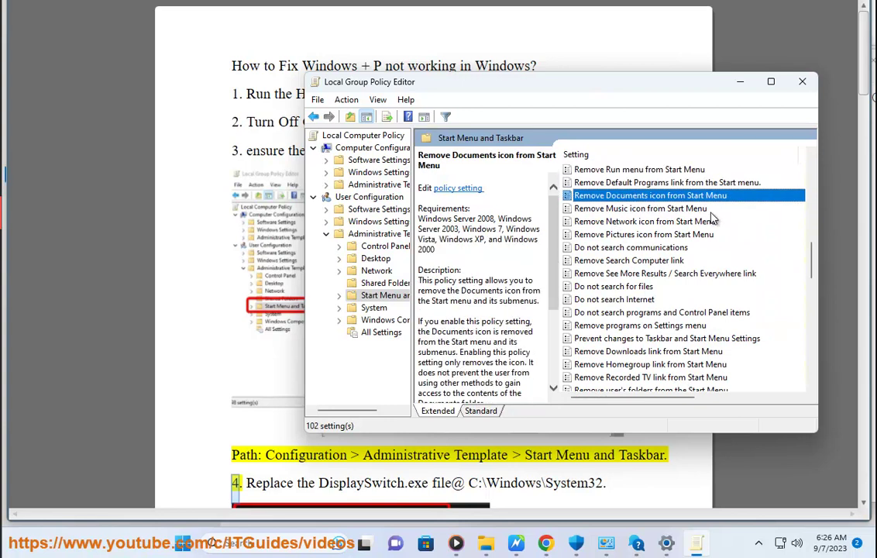
key(Down)
key(Down)
key(Down)
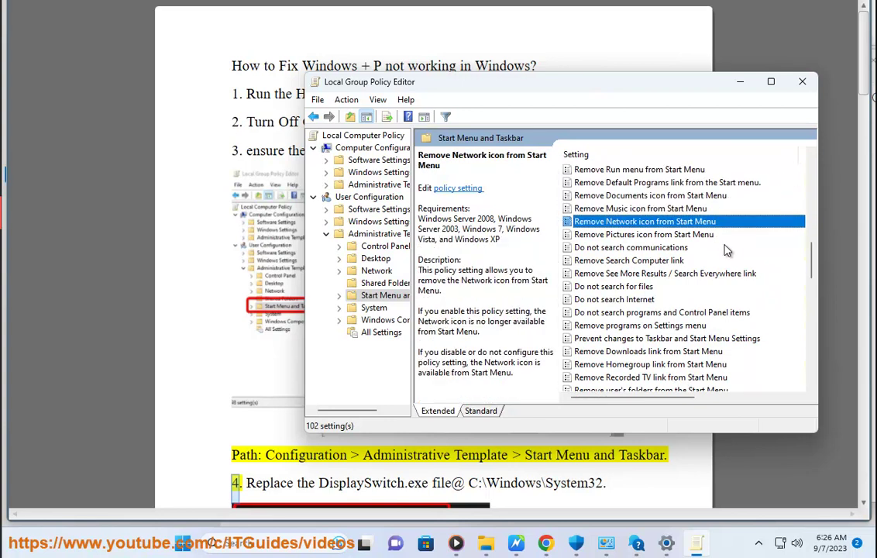
key(Down)
key(Down)
key(Down)
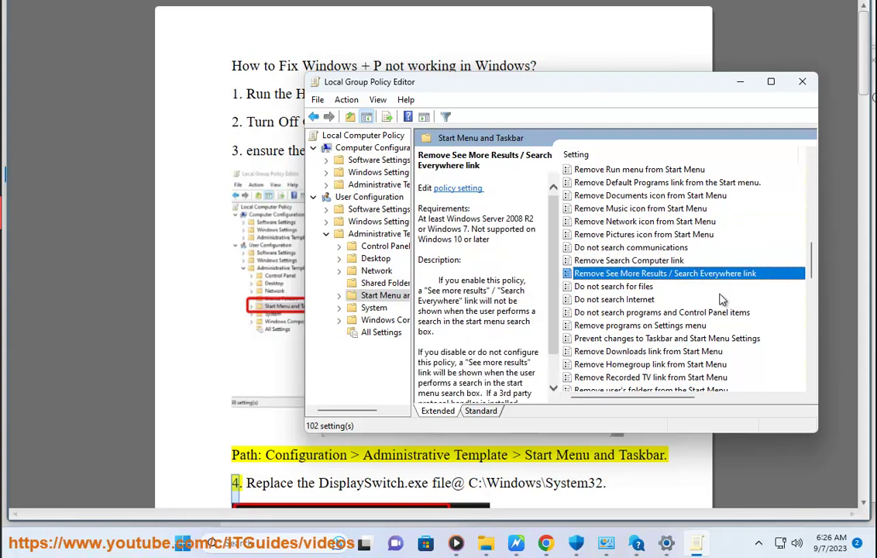
key(Down)
key(Down)
key(Down)
key(Down)
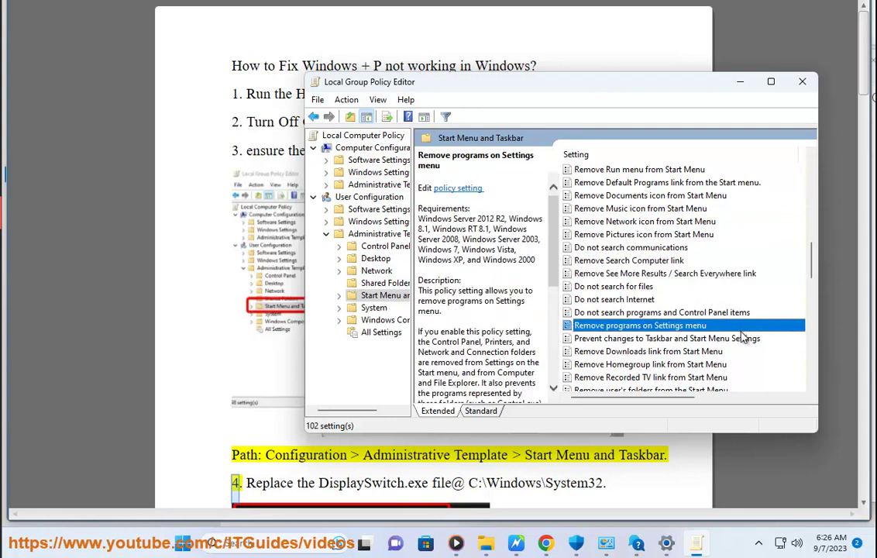
key(Down)
key(Down)
key(Down)
key(Down)
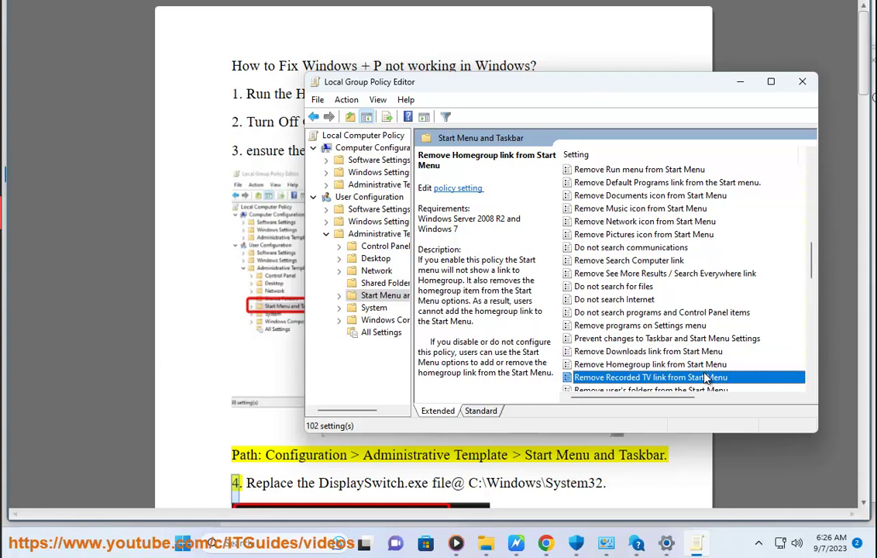
key(Down)
Read the Videos link, Clock, Windows Update and Undock PC policies, then return to the document
click(694, 183)
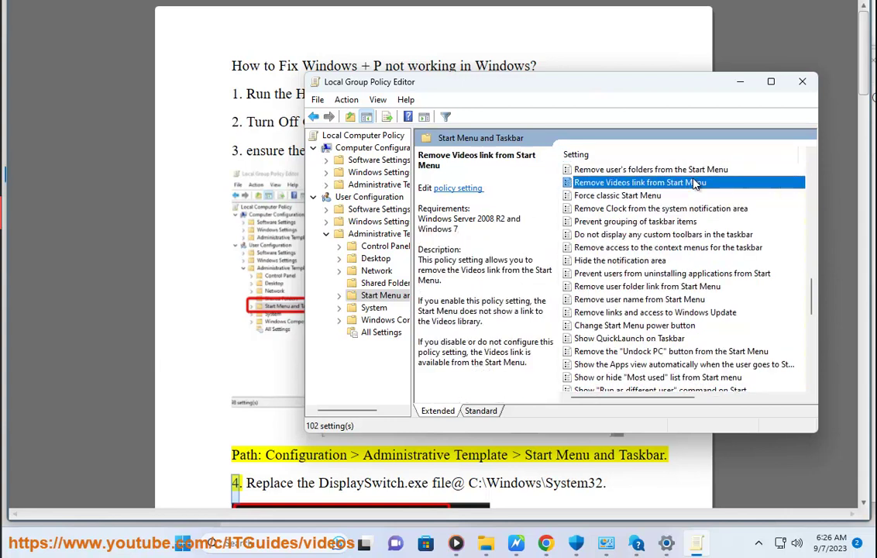
click(695, 208)
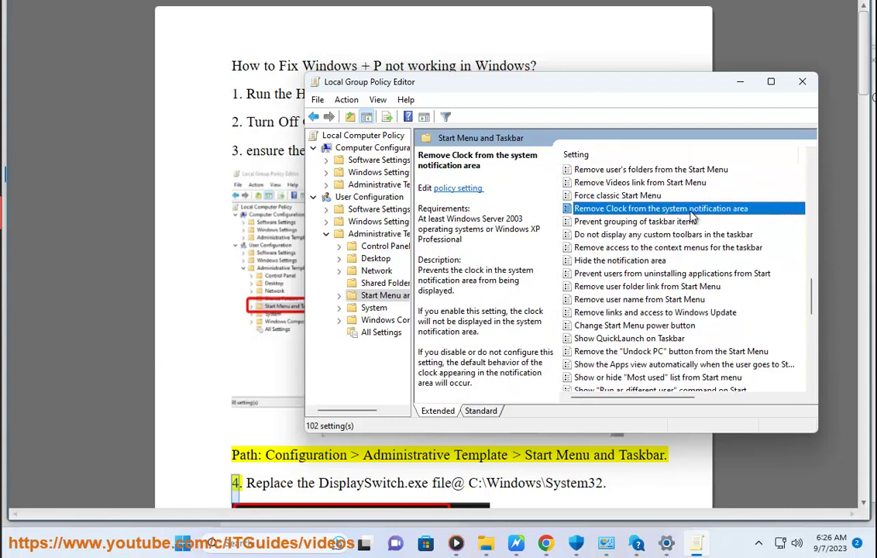
key(Down)
key(Down)
key(Down)
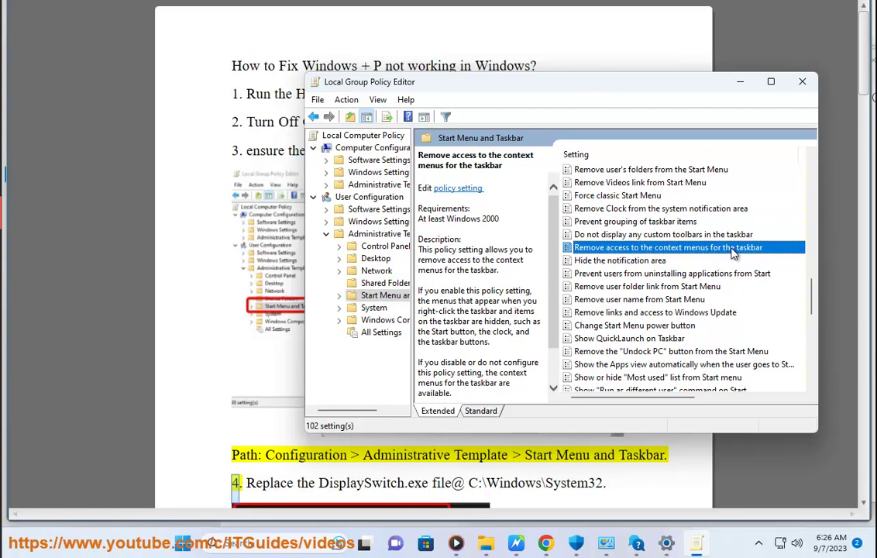
key(Down)
key(Down)
key(Down)
key(Down)
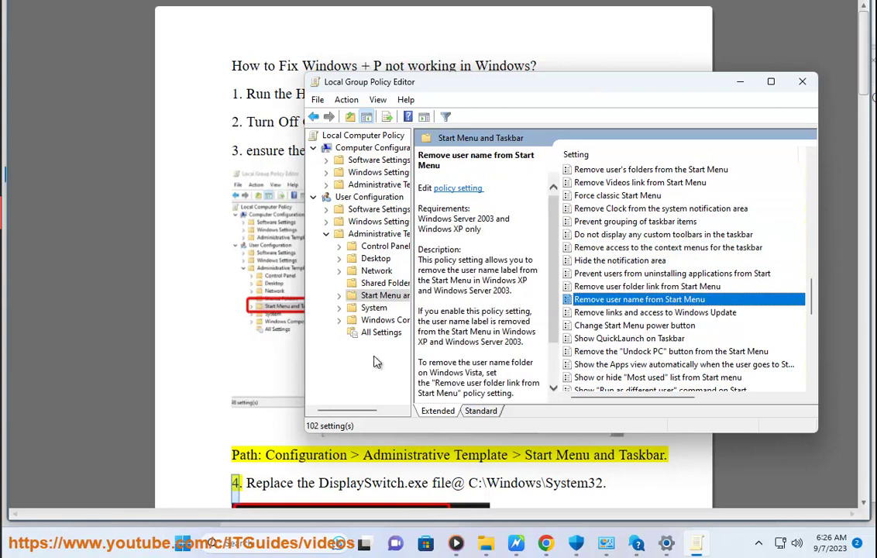
click(583, 315)
click(647, 353)
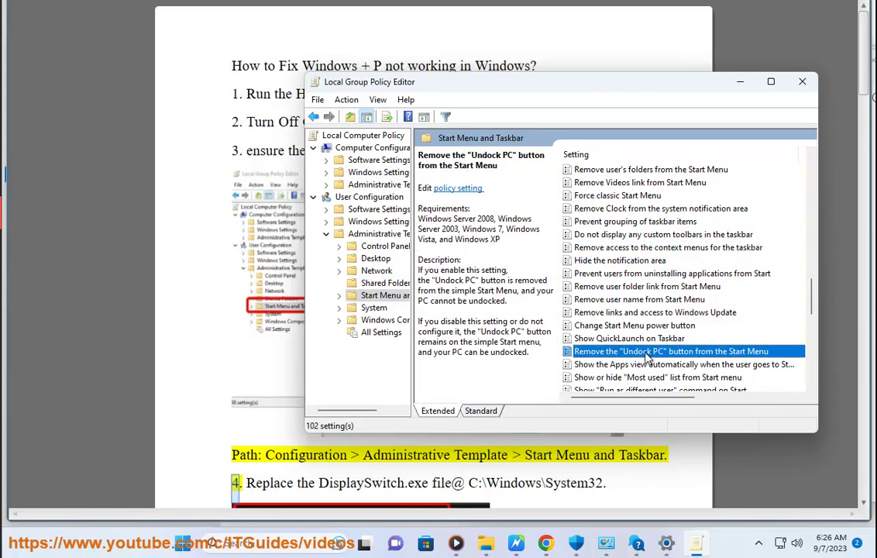
click(283, 370)
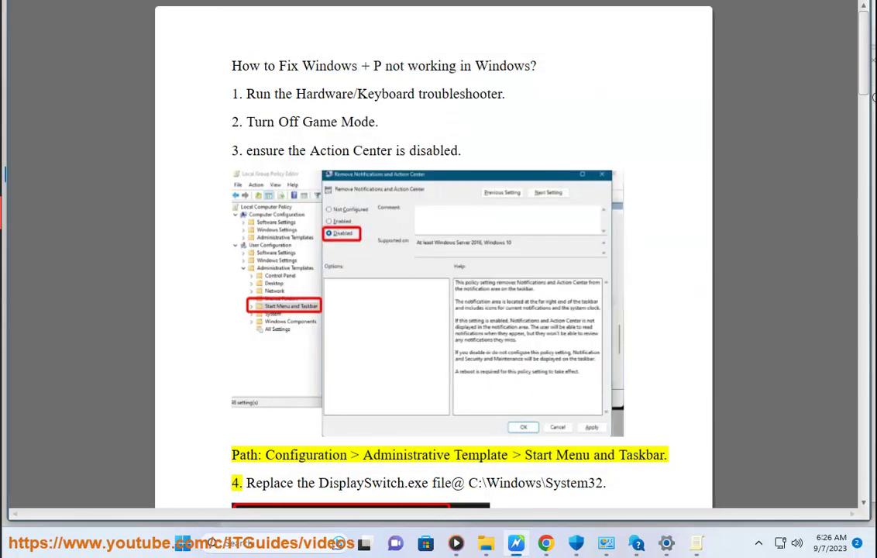
Scroll to step 4 and select the C:\Windows\System32 path
scroll(610, 256, down, 3)
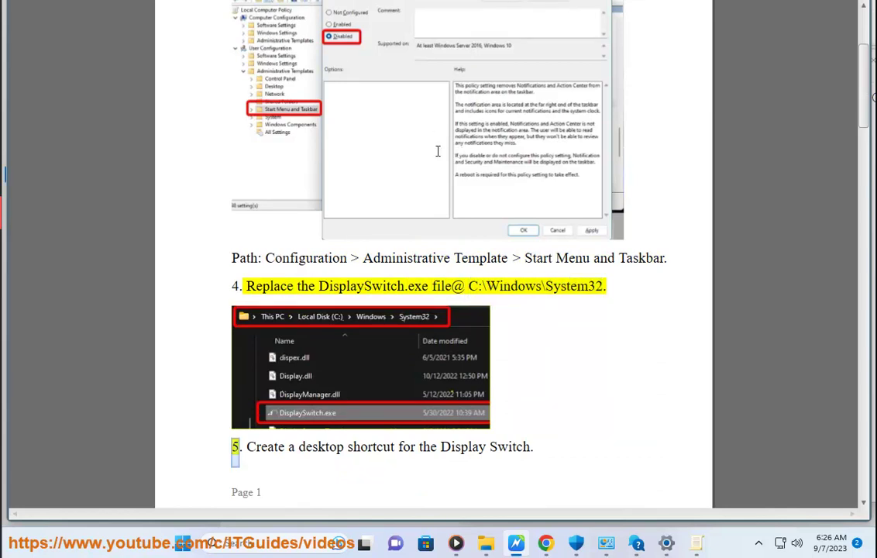
drag(607, 288, 473, 283)
key(ctrl+c)
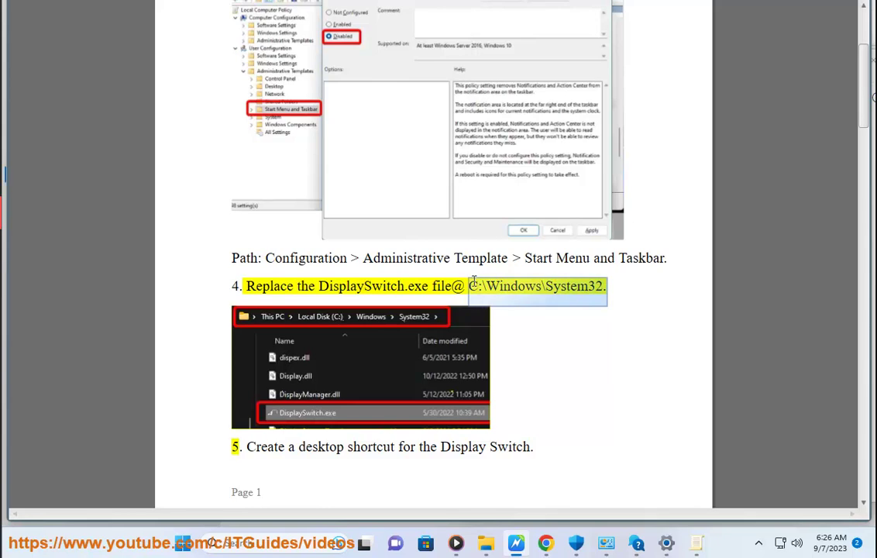
Open File Explorer at the pasted C:\Windows\System32 folder
key(super+e)
click(401, 123)
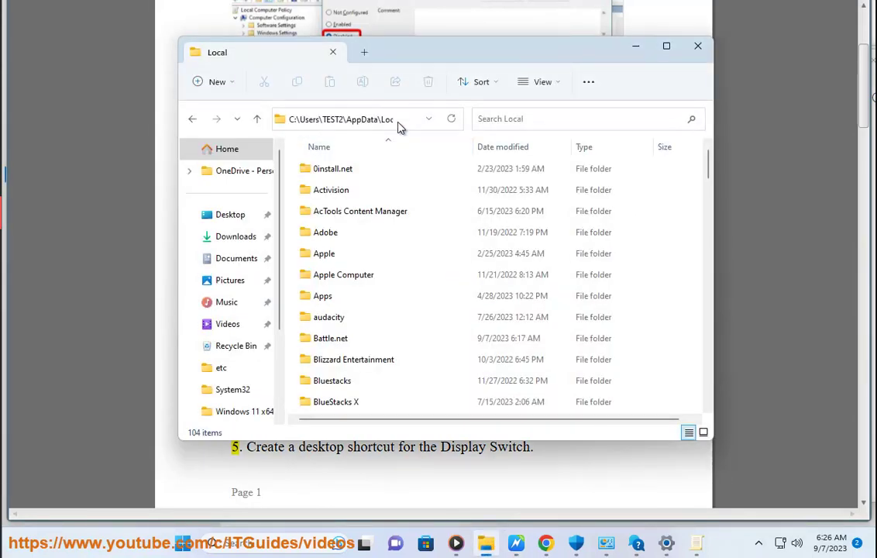
key(ctrl+v)
key(BackSpace)
key(Return)
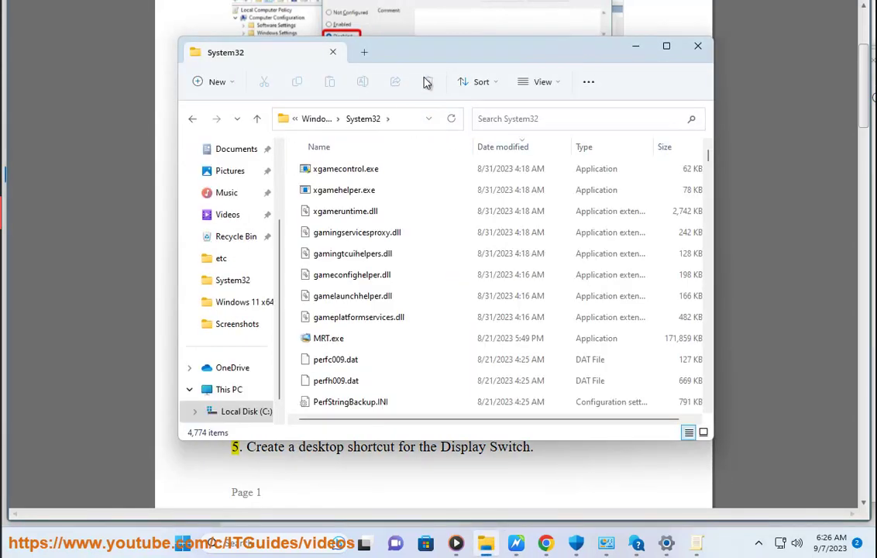
Search System32 for DisplaySwitch.exe, copying the name from step 4 of the guide
click(487, 470)
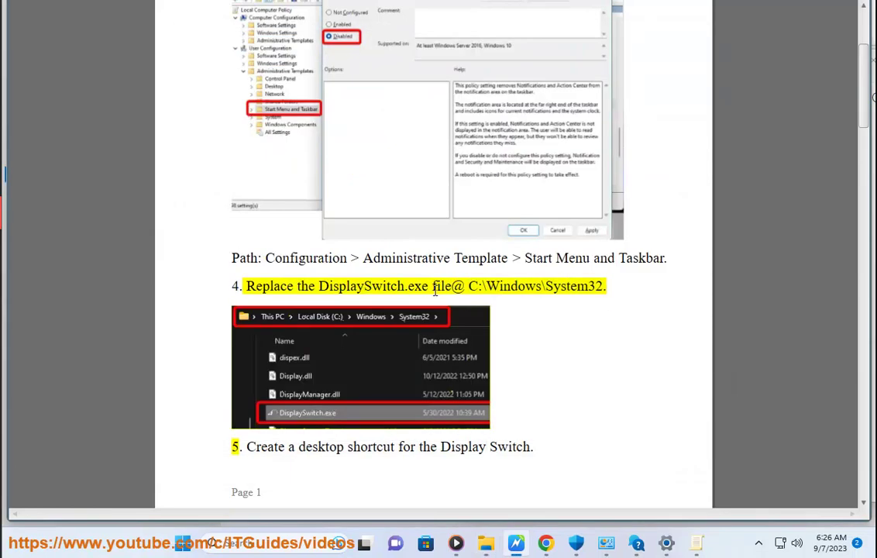
drag(428, 285, 320, 285)
key(ctrl+c)
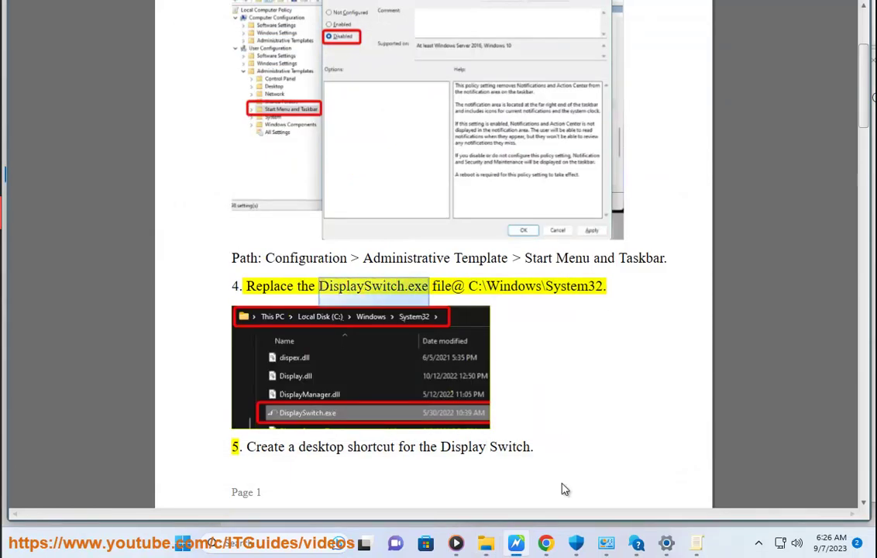
click(486, 543)
click(558, 121)
key(ctrl+v)
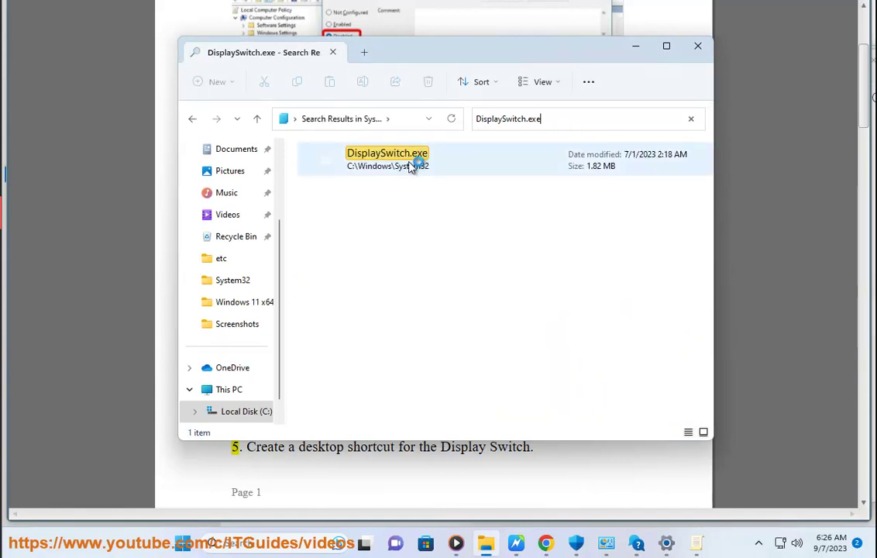
click(413, 167)
Check DisplaySwitch.exe's digital signature and file details, then minimize File Explorer
right_click(413, 166)
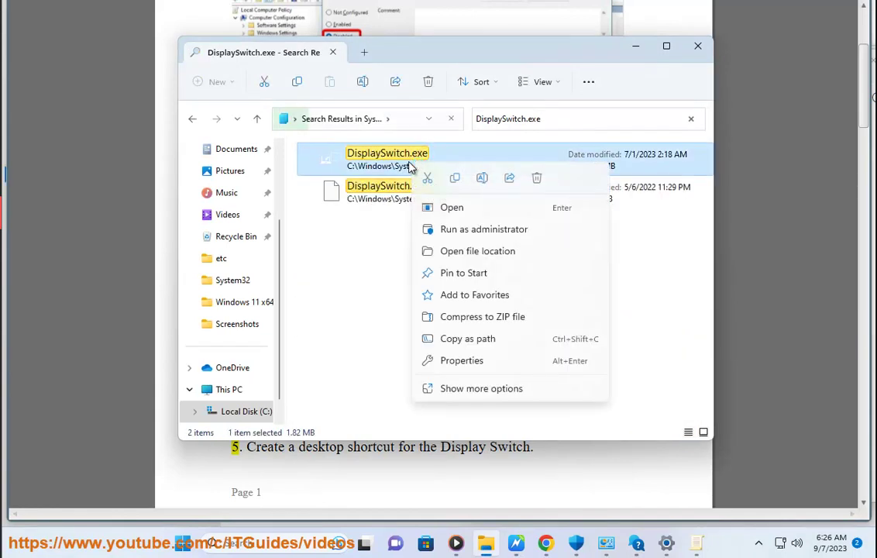
click(457, 360)
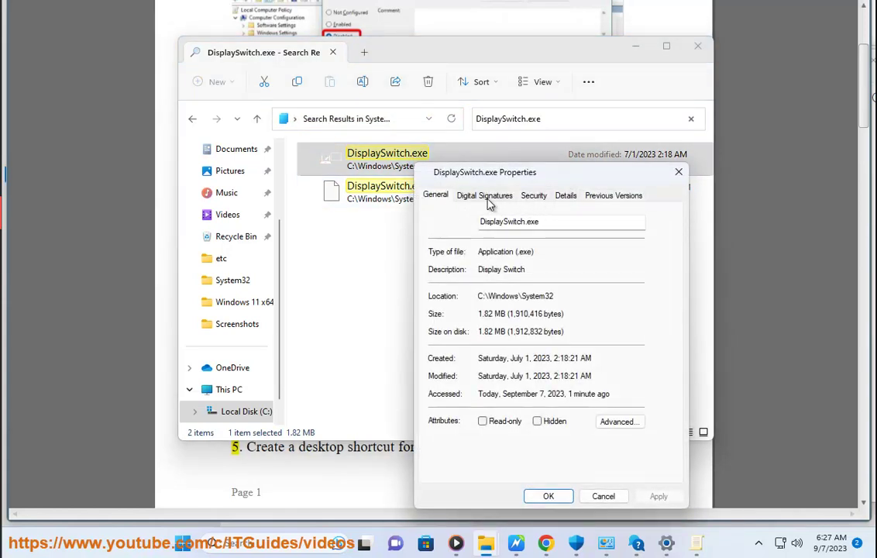
click(486, 197)
click(503, 252)
click(565, 196)
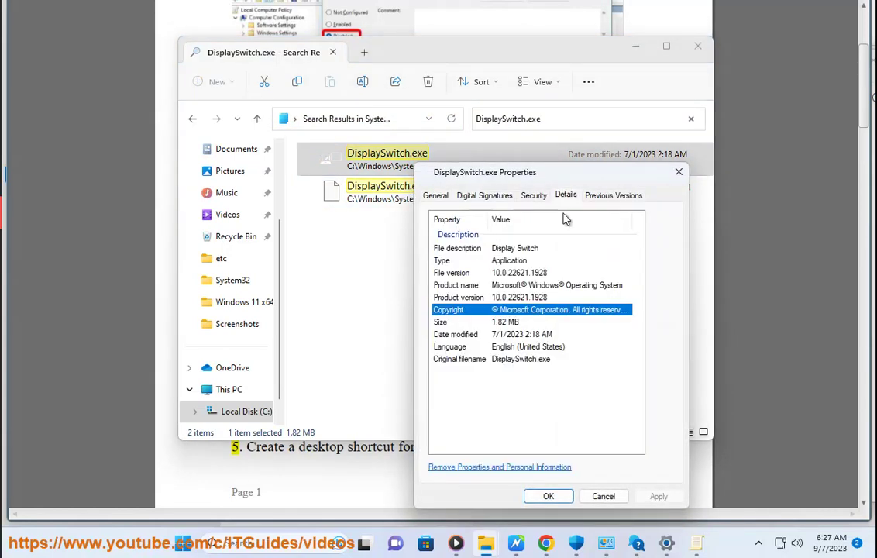
click(465, 248)
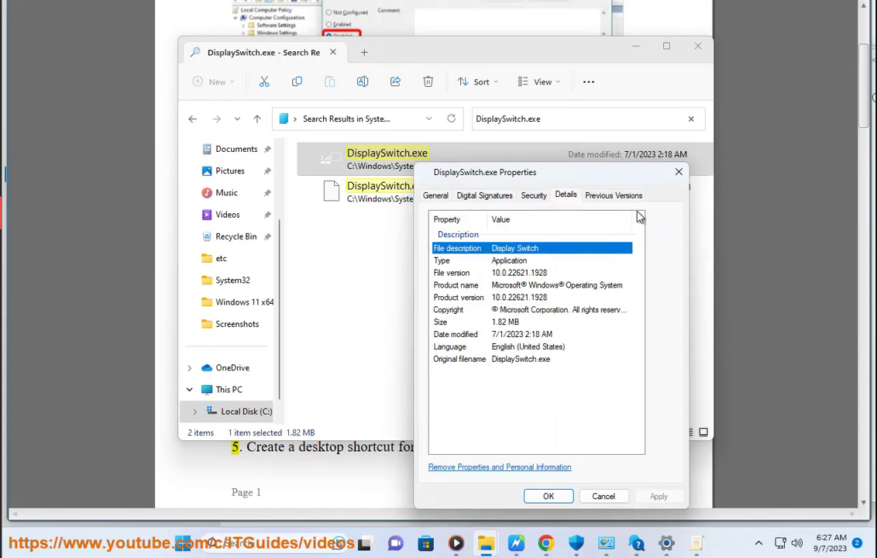
click(678, 172)
click(636, 47)
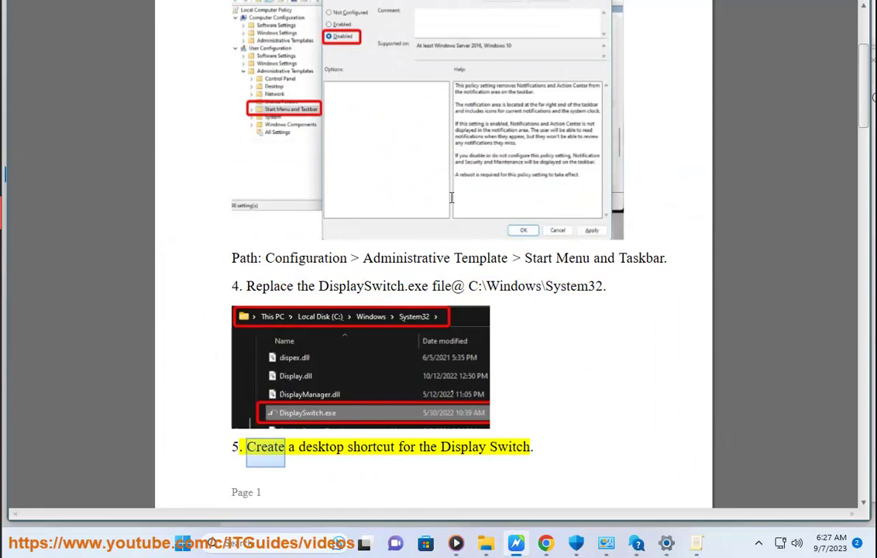
Scroll the guide and select the 'DisplaySwitch.exe /internal' command
scroll(429, 253, down, 1)
scroll(485, 286, down, 8)
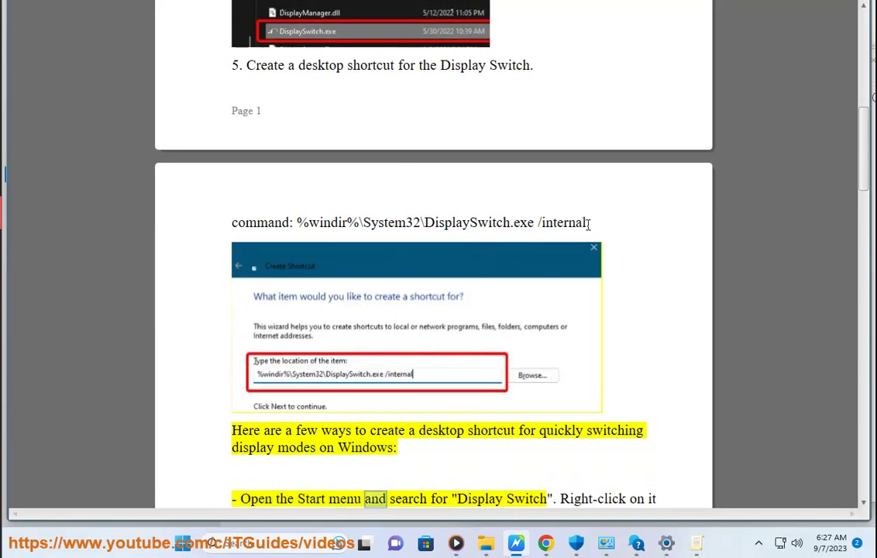
drag(589, 223, 299, 222)
key(ctrl+c)
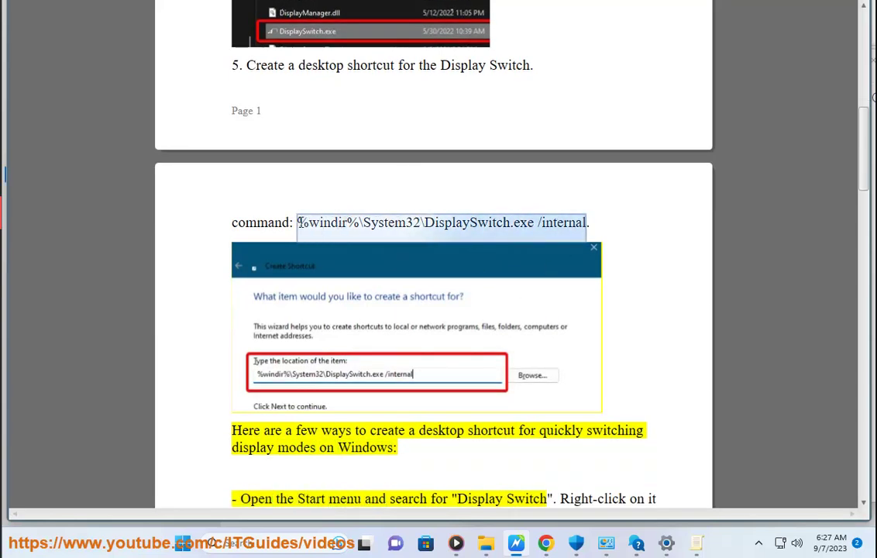
Start a desktop shortcut with the DisplaySwitch command as its target, then cancel it
key(super+d)
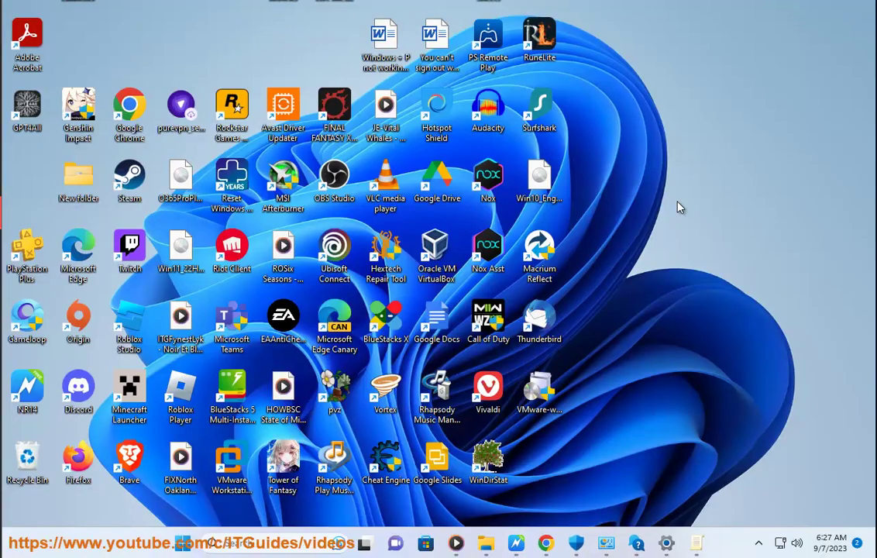
right_click(678, 207)
mouse_move(724, 310)
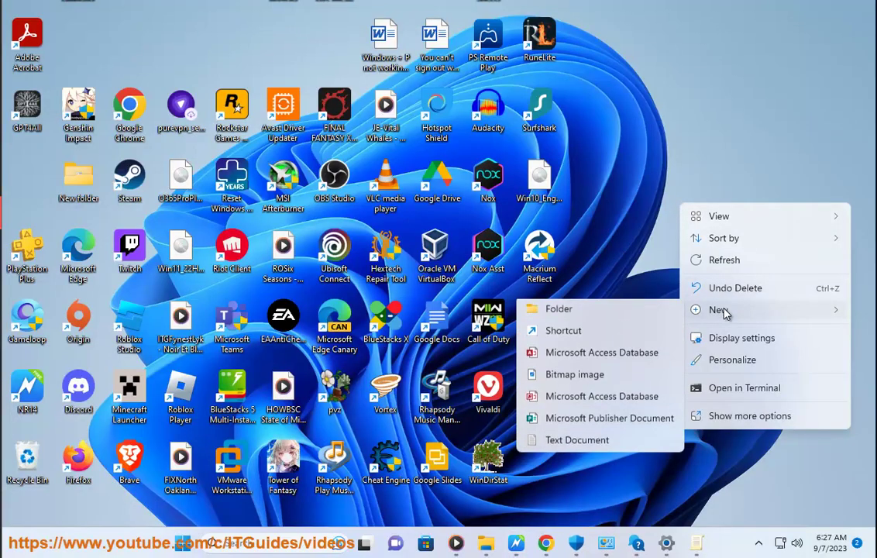
click(587, 334)
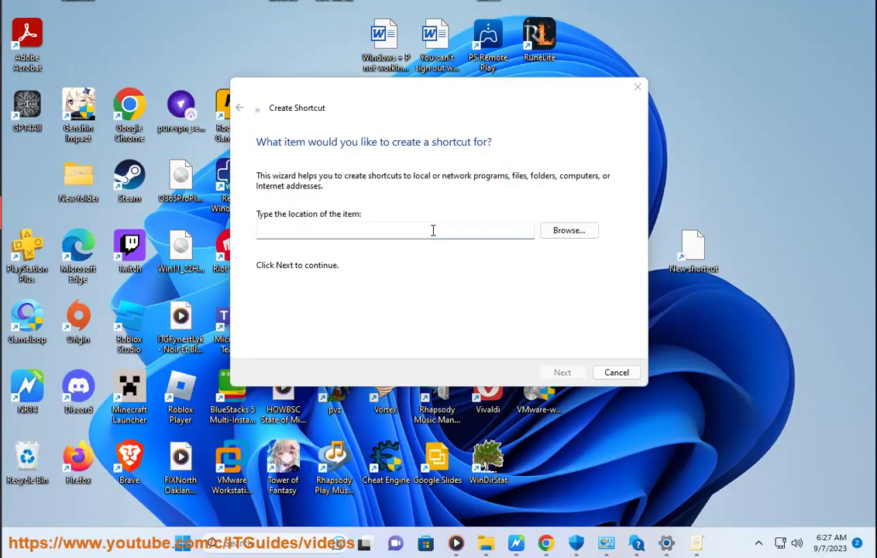
click(427, 231)
key(ctrl+v)
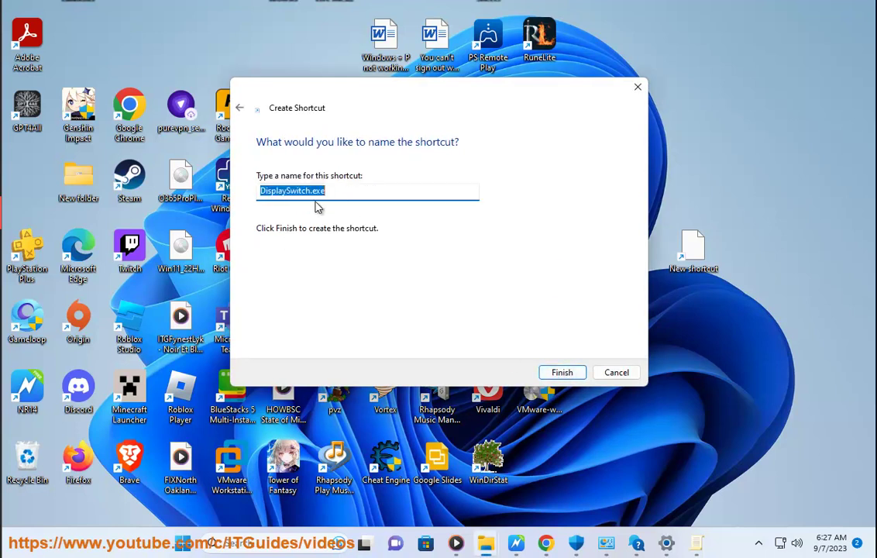
click(617, 373)
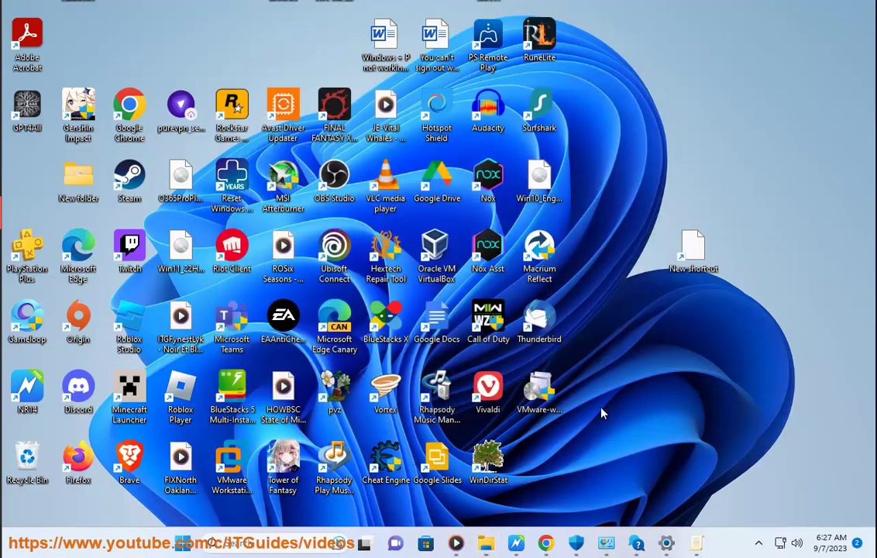
click(516, 545)
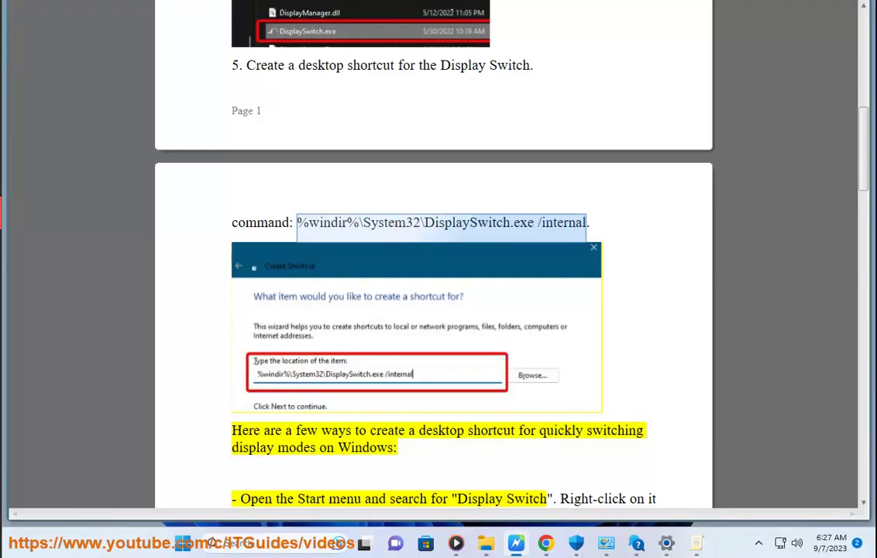
scroll(542, 265, down, 1)
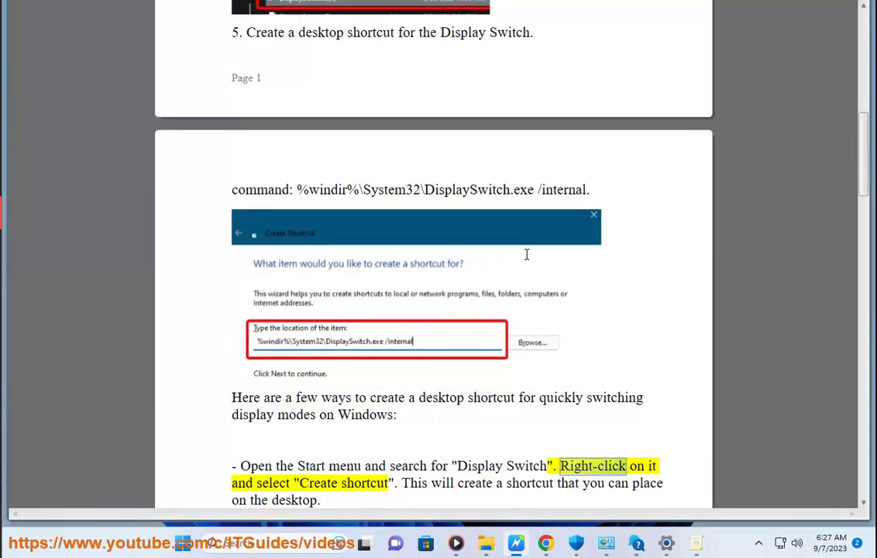
scroll(524, 252, down, 3)
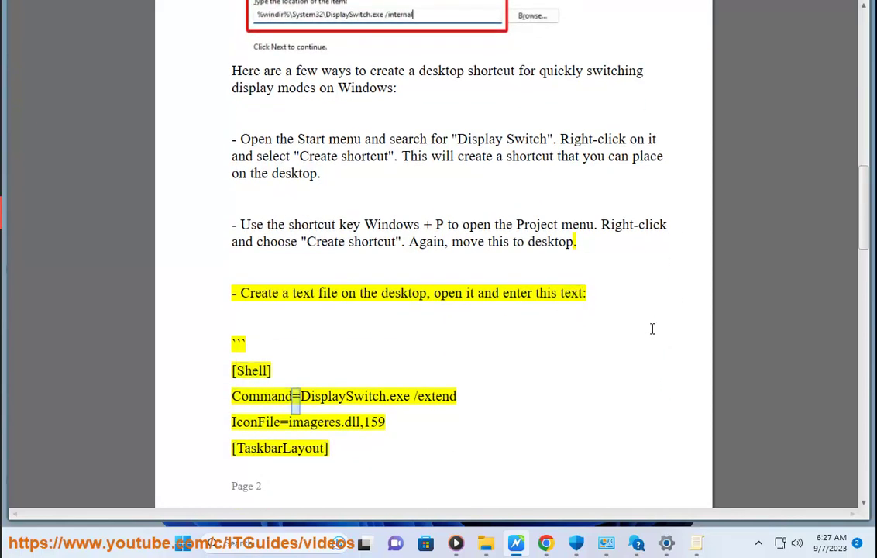
Launch a blank Notepad via a 'txt' search, then return to the instructions document
click(281, 538)
text(txt)
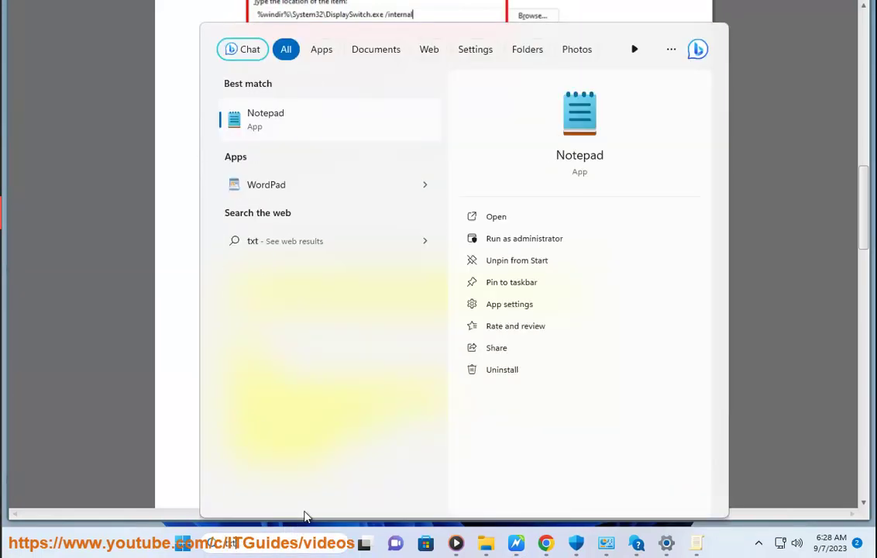
click(304, 120)
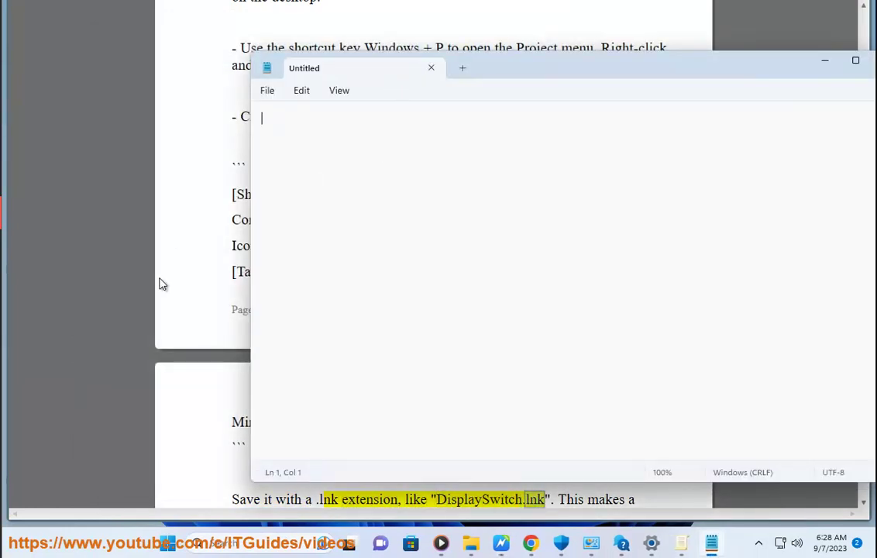
click(197, 271)
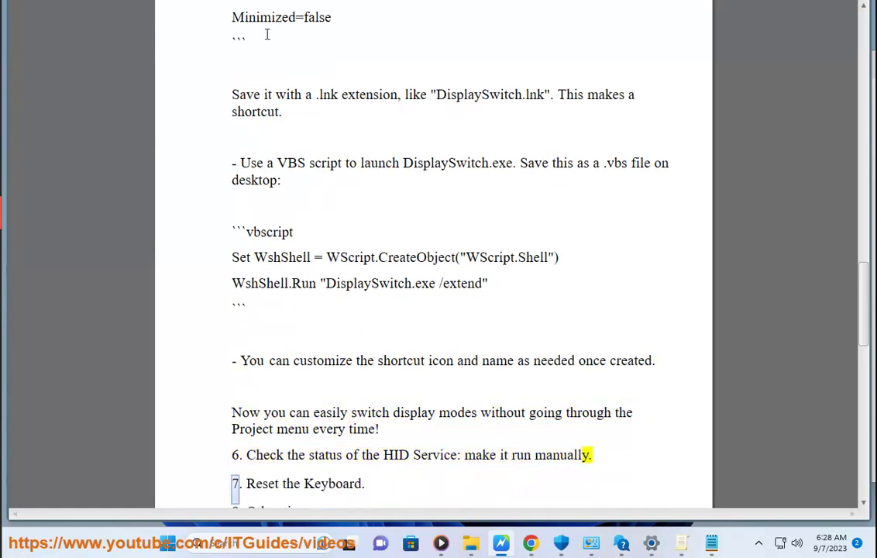
Search 'ser' from the taskbar and open the Services app
double_click(417, 459)
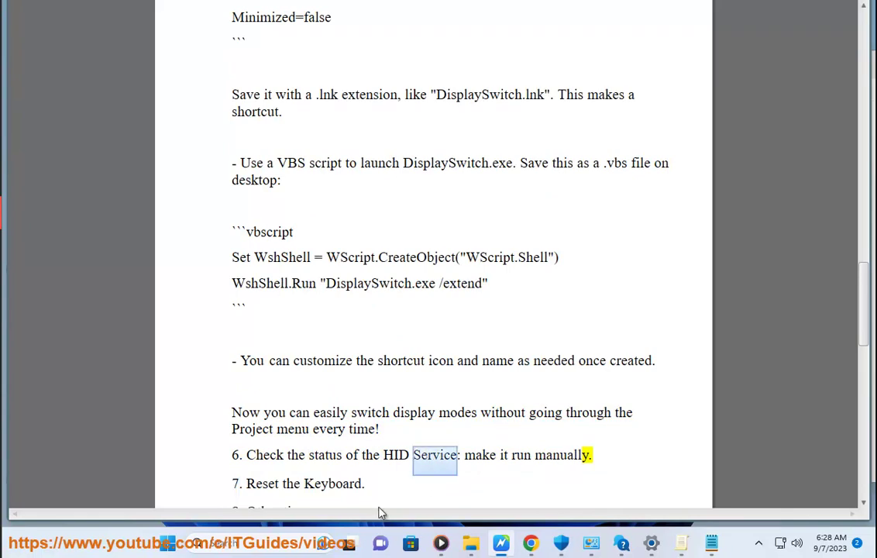
click(225, 542)
text(ser)
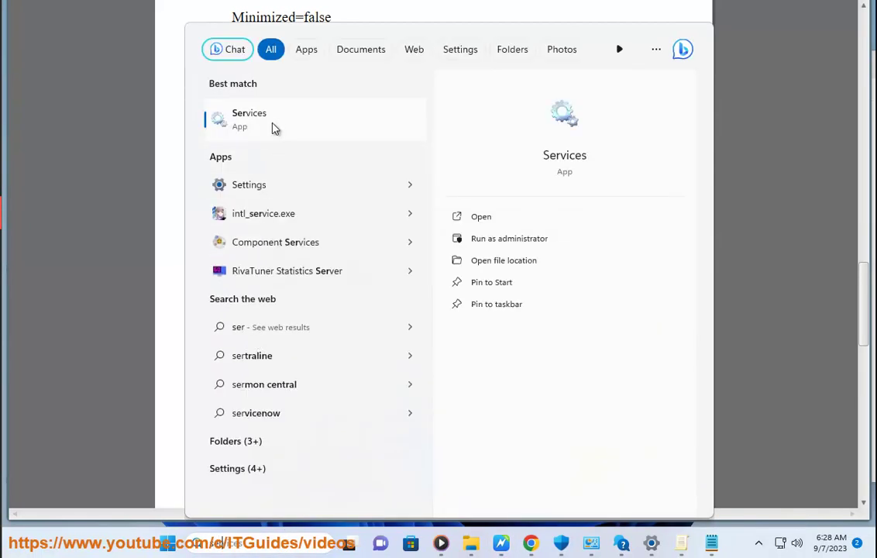
click(273, 126)
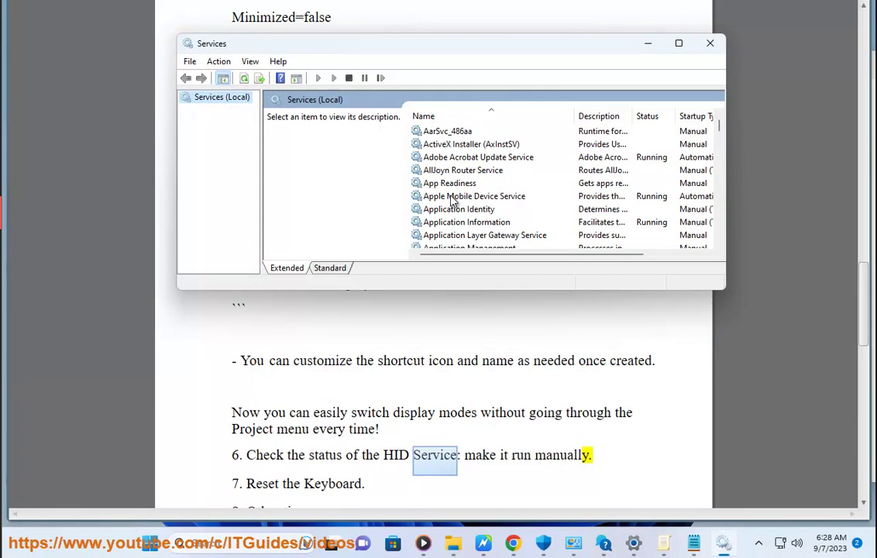
Start the Human Interface Device Service, then close Services
click(454, 198)
key(h)
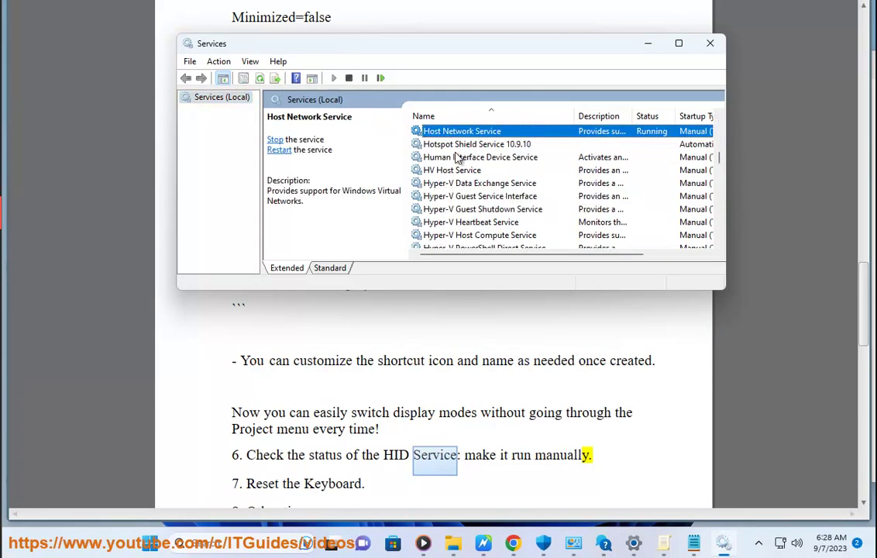
scroll(461, 207, down, 3)
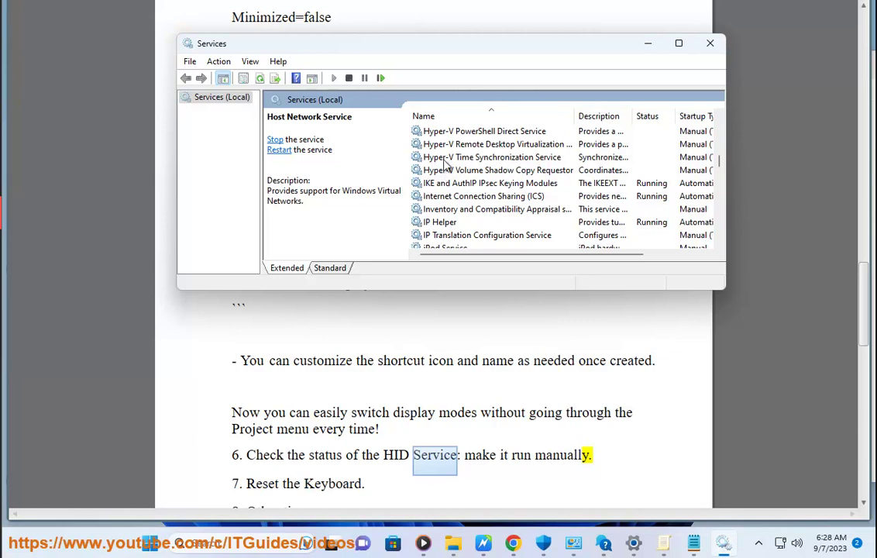
scroll(436, 198, up, 3)
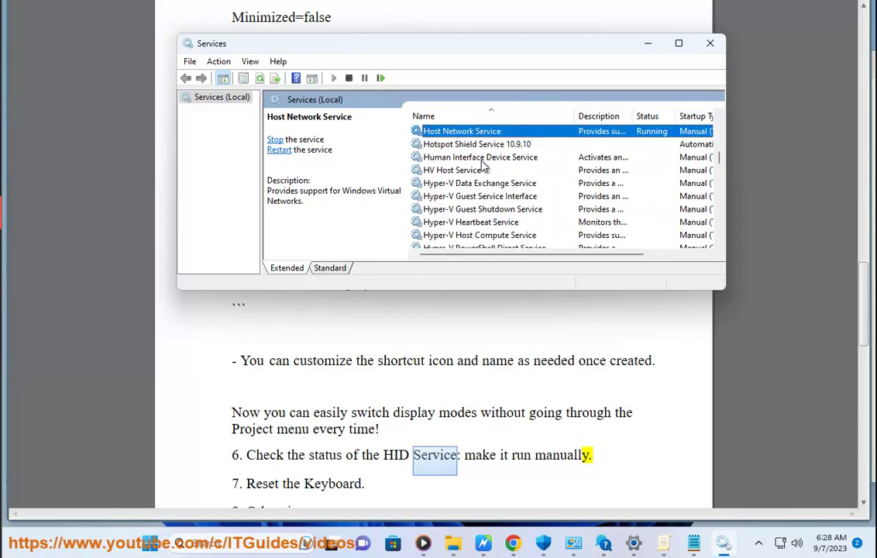
click(481, 158)
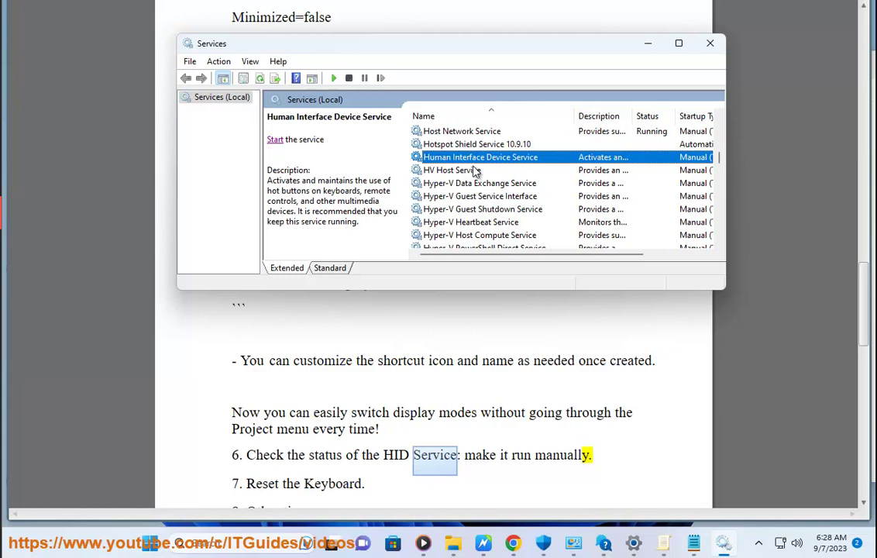
click(277, 140)
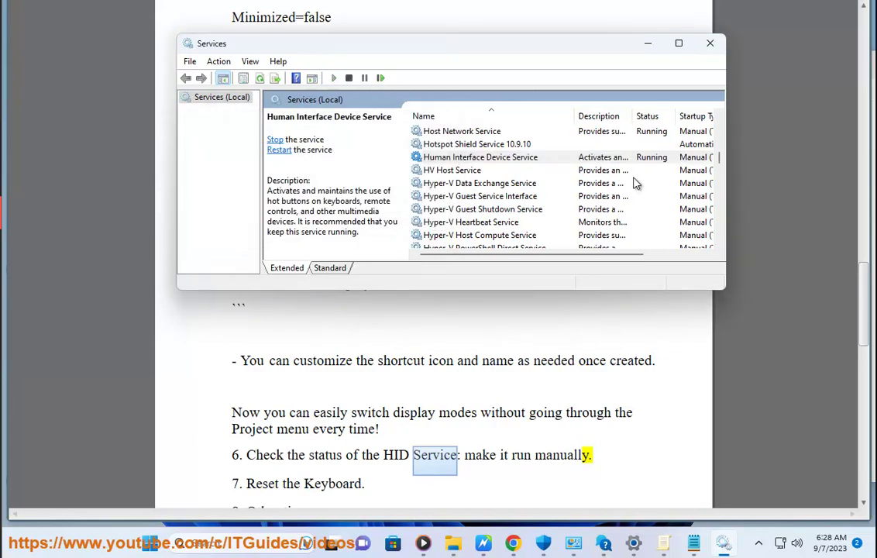
click(710, 43)
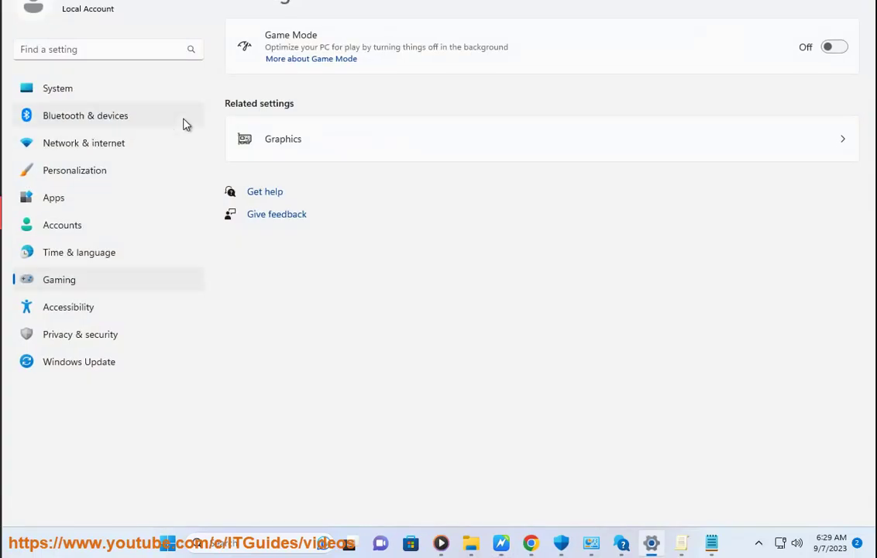
Search settings for 'keyb' and review the Typing and Advanced keyboard settings pages
click(79, 58)
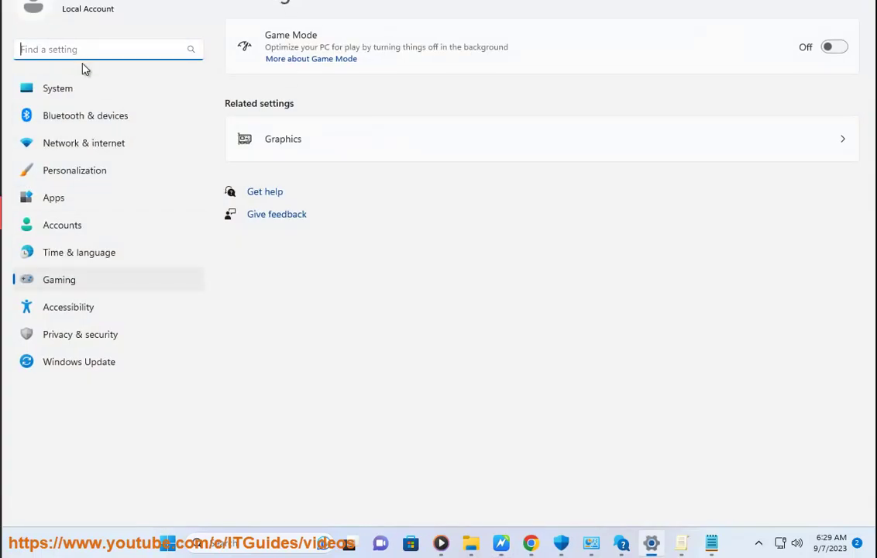
text(keyb)
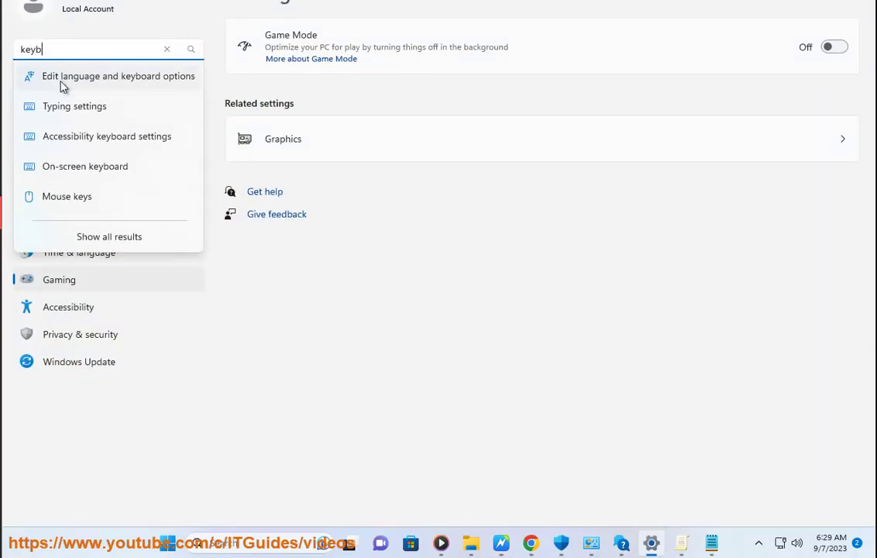
click(115, 114)
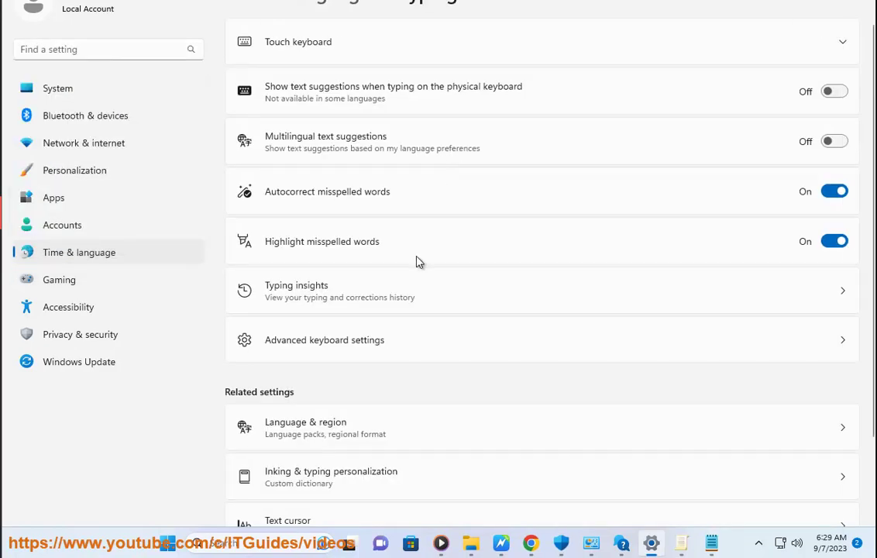
click(412, 346)
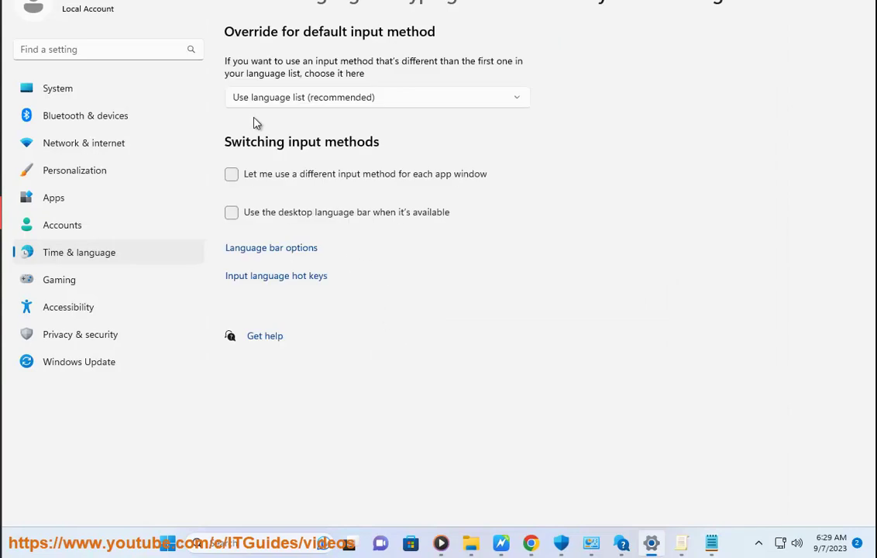
click(427, 2)
scroll(502, 366, down, 2)
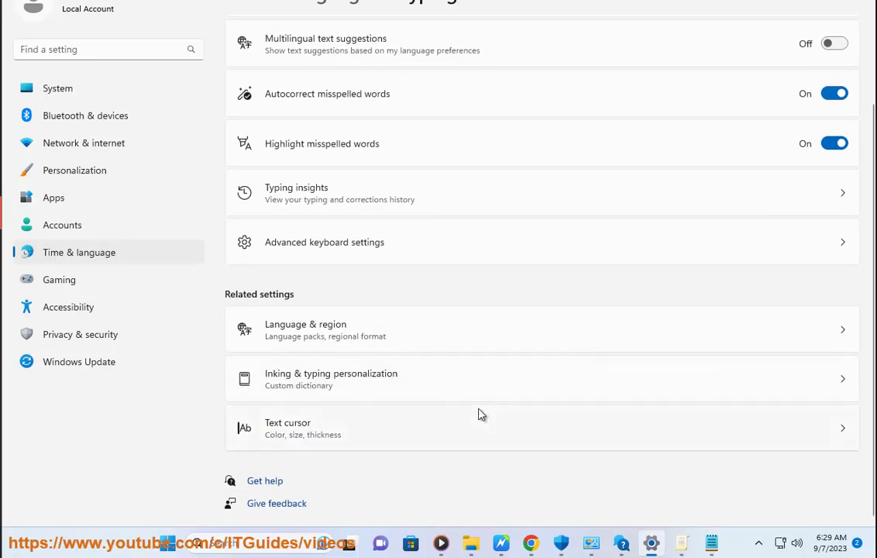
scroll(324, 243, up, 2)
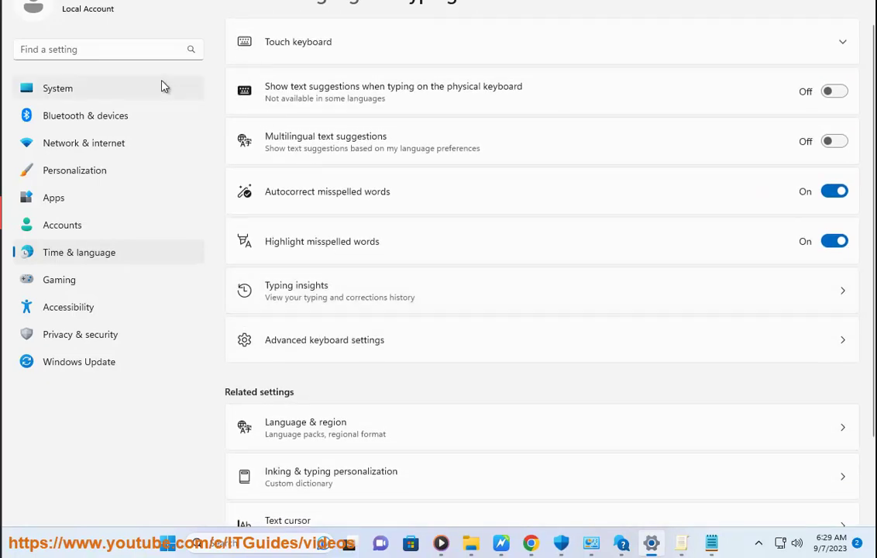
Show all settings results for 'reset', then return to the instructions document
click(138, 52)
text(reset)
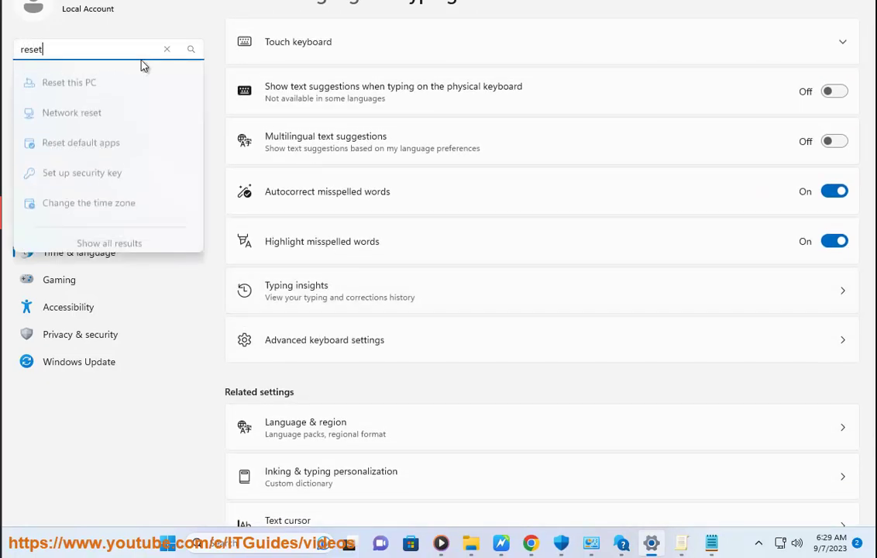
text( key)
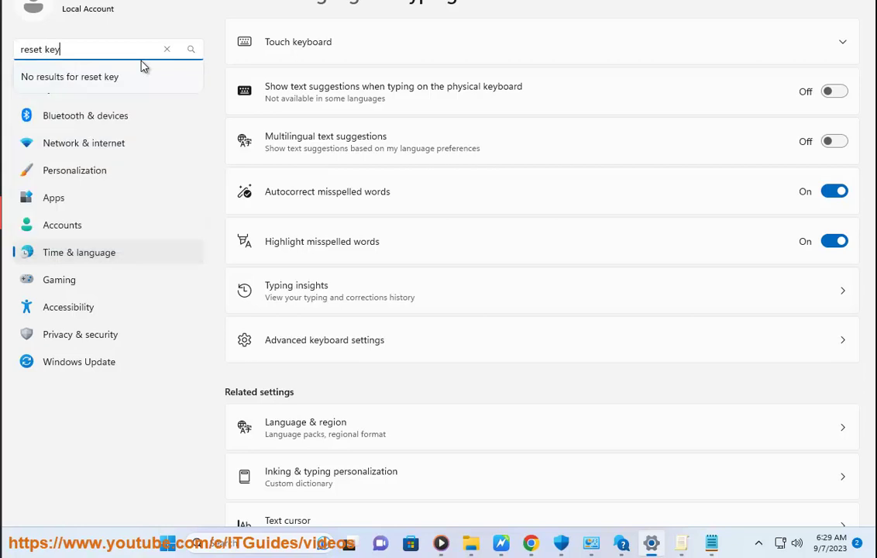
key(BackSpace)
key(BackSpace)
key(BackSpace)
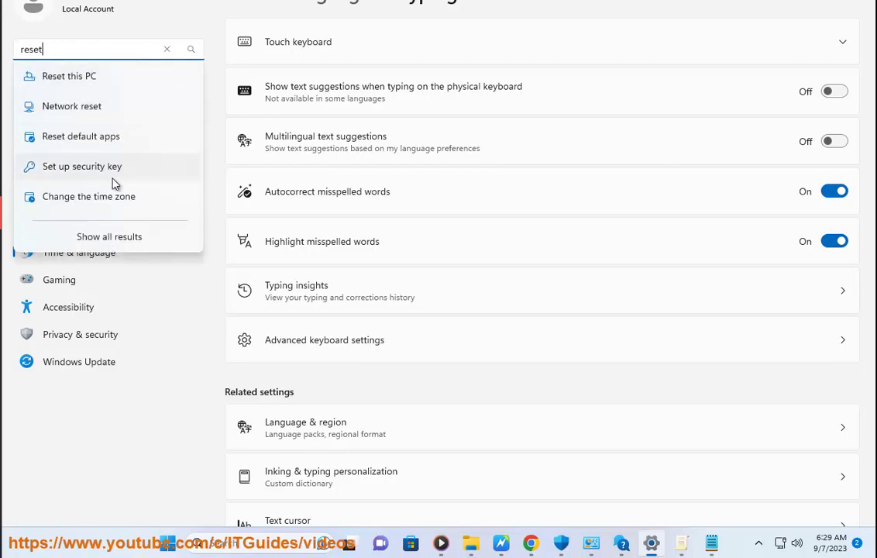
click(108, 240)
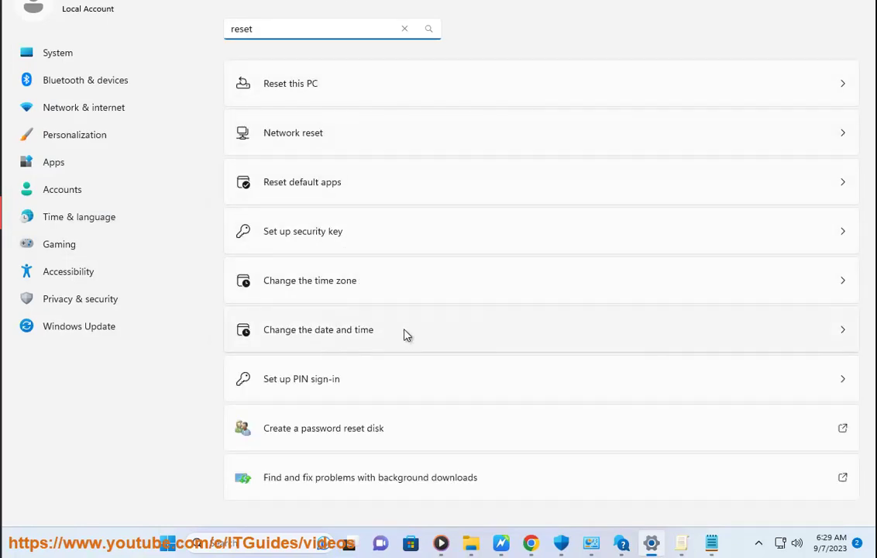
click(504, 546)
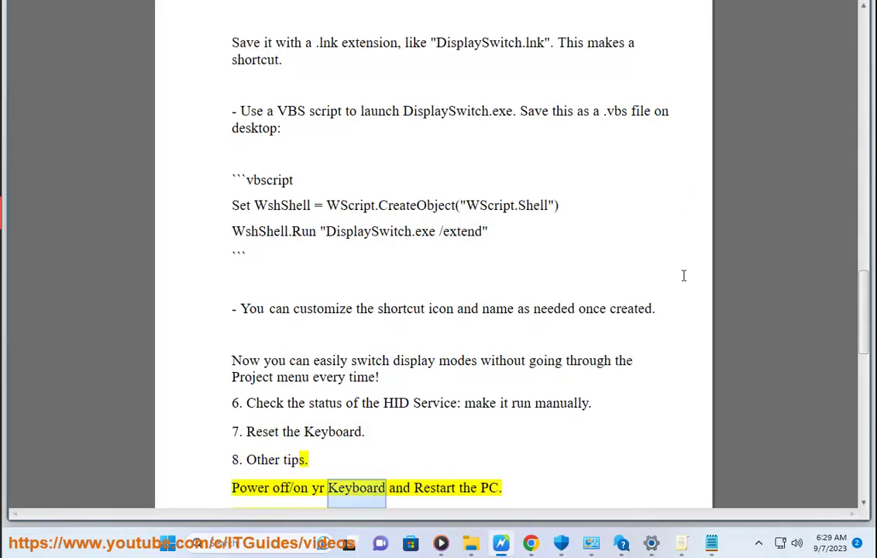
click(169, 544)
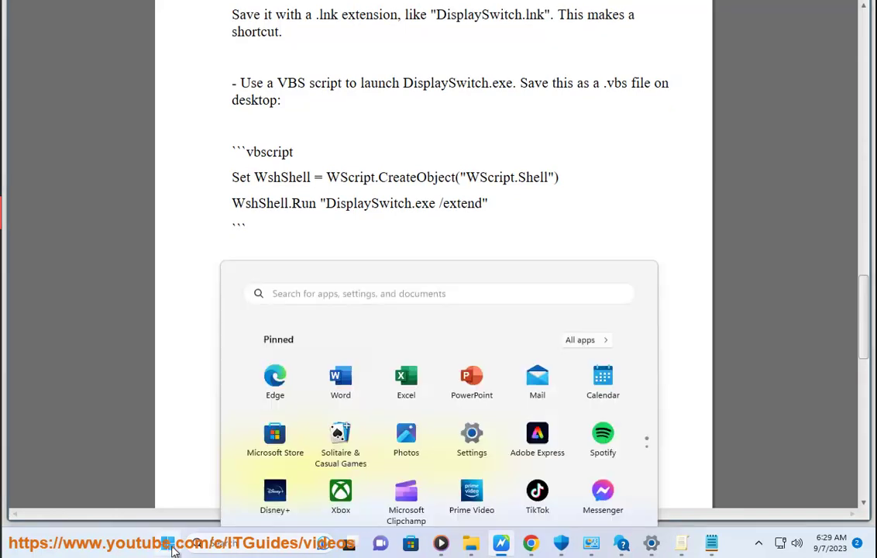
click(608, 496)
click(754, 425)
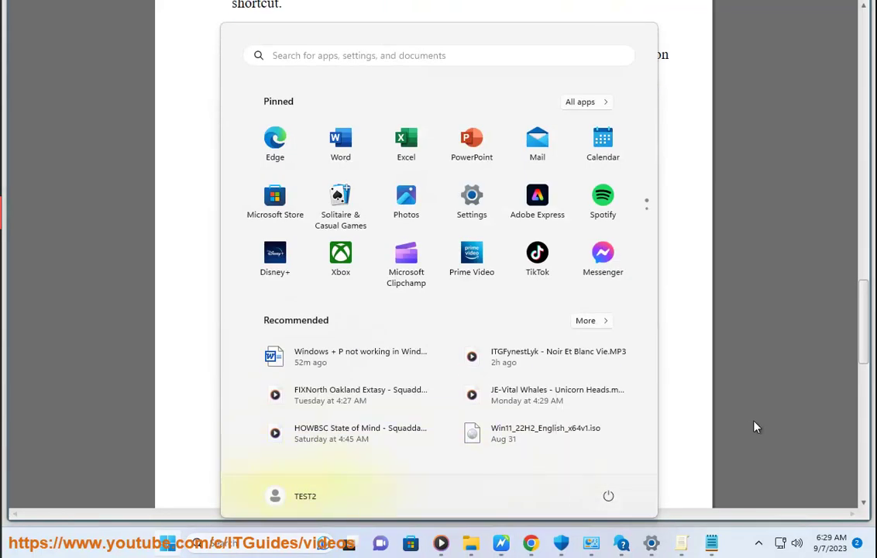
click(744, 423)
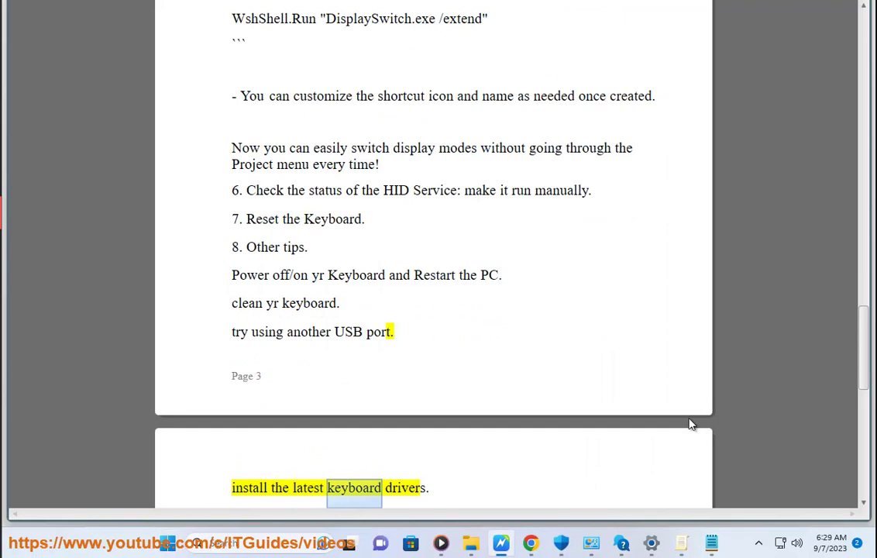